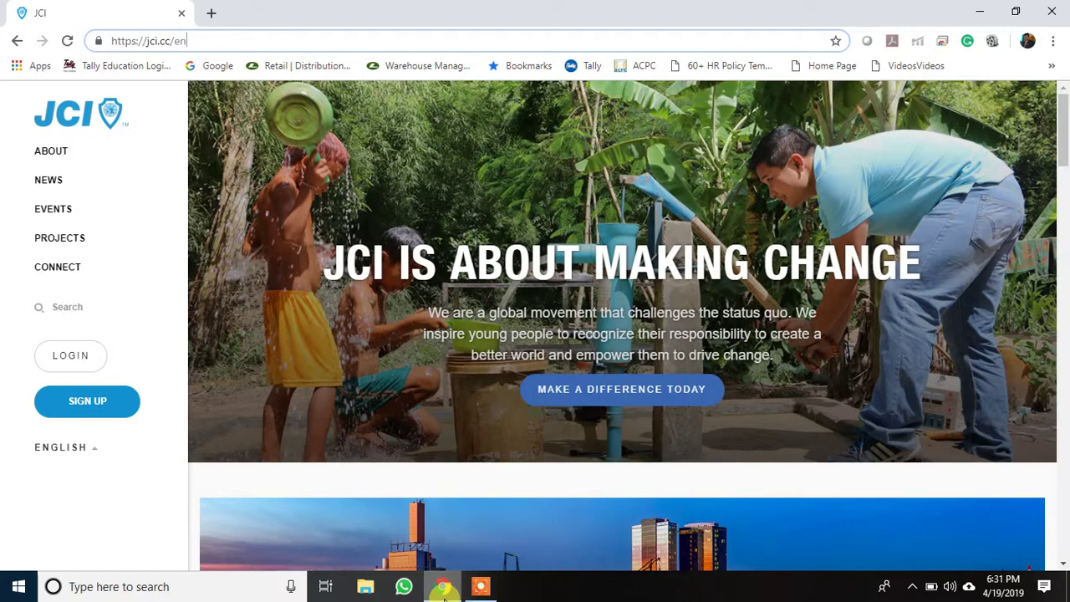
Open the sign-up form on the JCI website.
{"action": "left_click", "coordinate": [457, 595]}
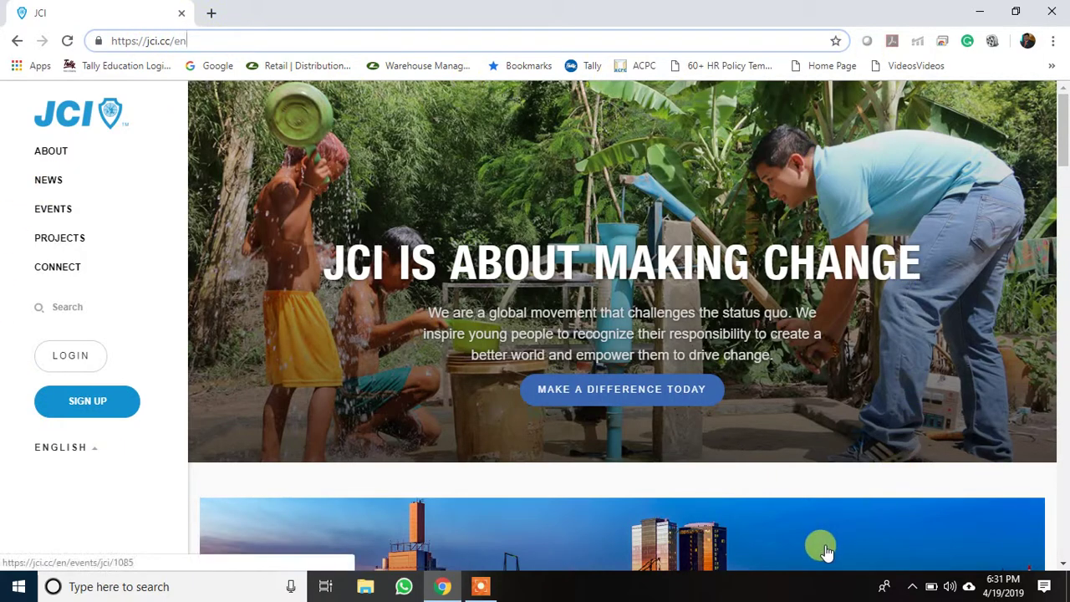
{"action": "left_click", "coordinate": [106, 413]}
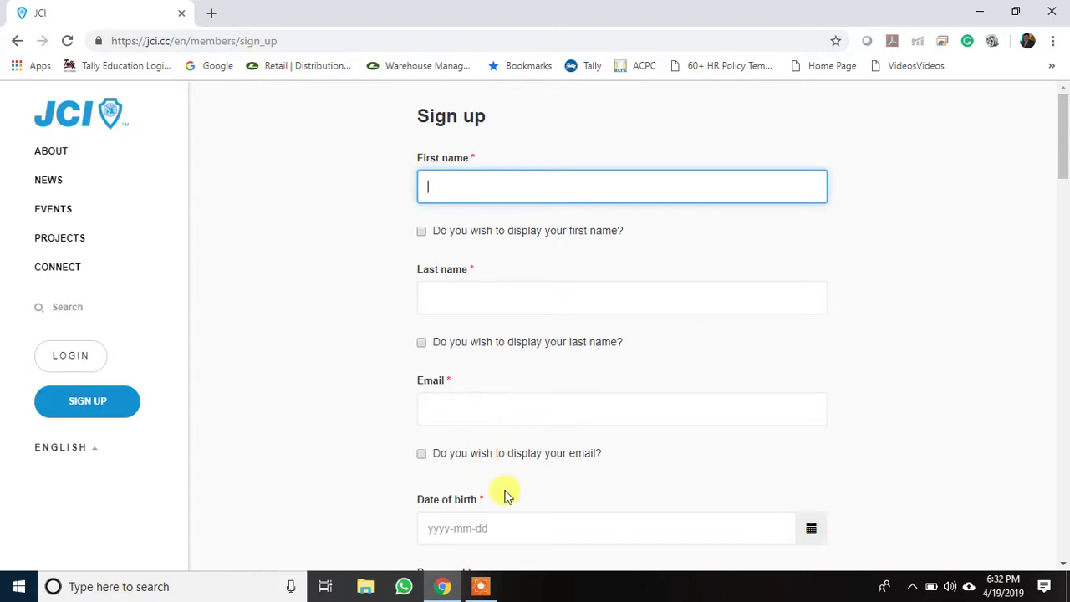
Set the Organization in the sign-up form to India.
{"action": "scroll", "coordinate": [507, 495], "scroll_direction": "down", "scroll_amount": 2}
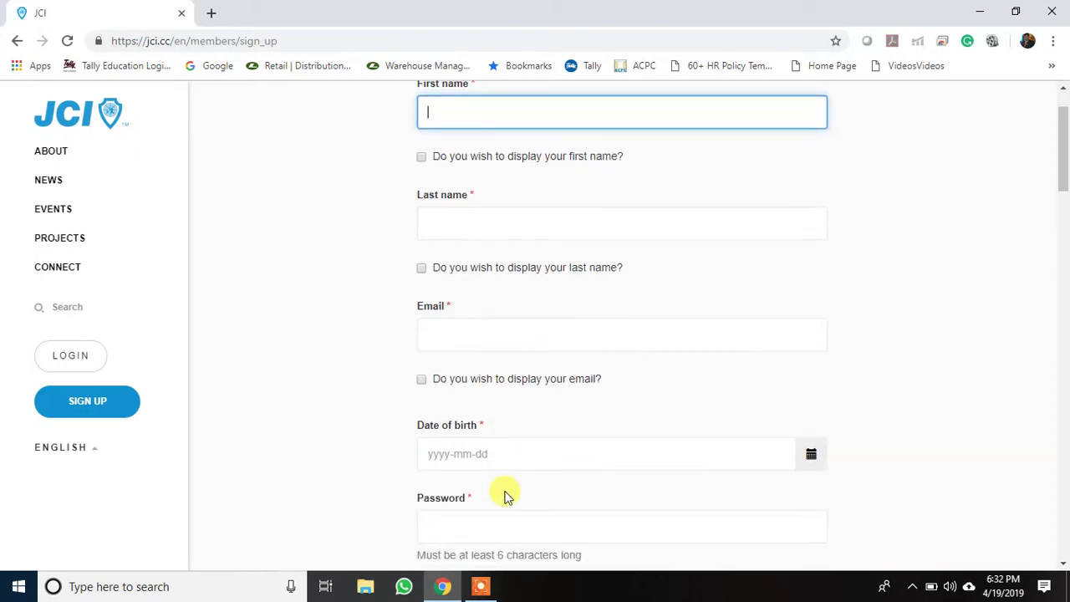
{"action": "scroll", "coordinate": [504, 402], "scroll_direction": "down", "scroll_amount": 1}
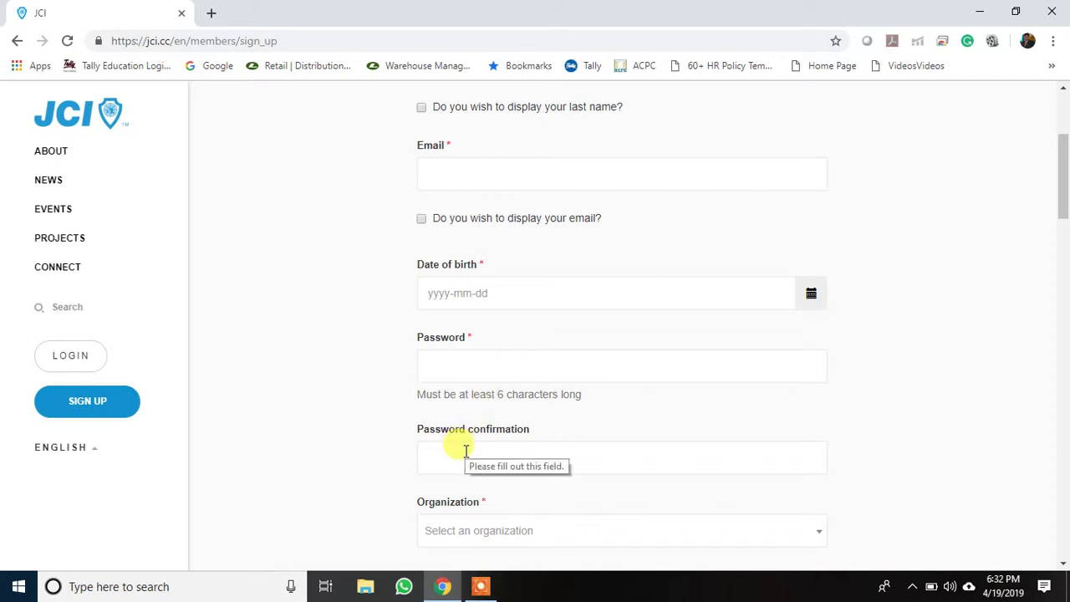
{"action": "scroll", "coordinate": [465, 449], "scroll_direction": "down", "scroll_amount": 2}
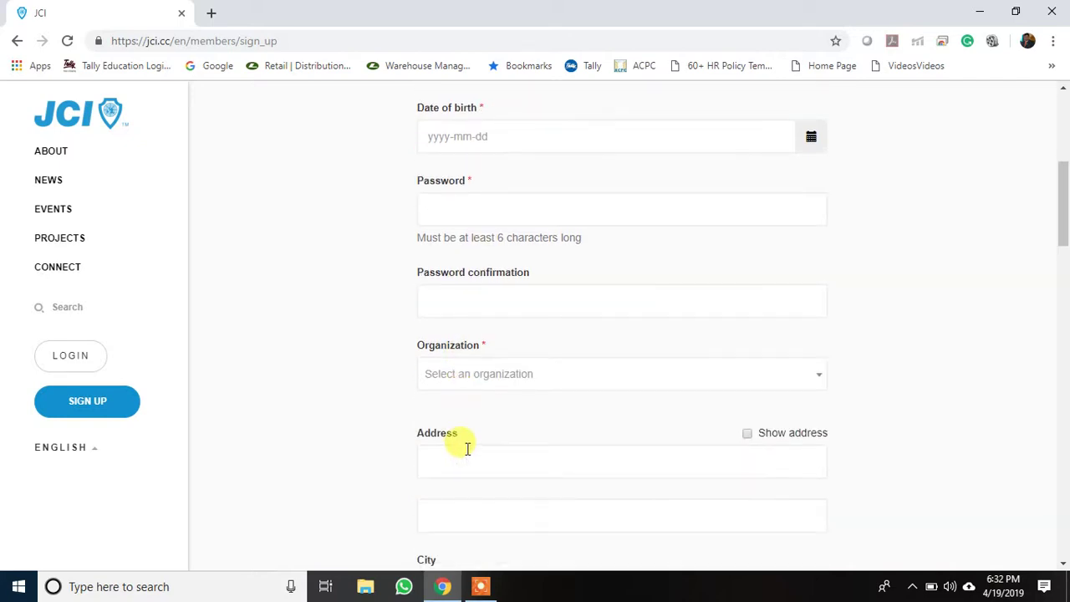
{"action": "left_click", "coordinate": [513, 381]}
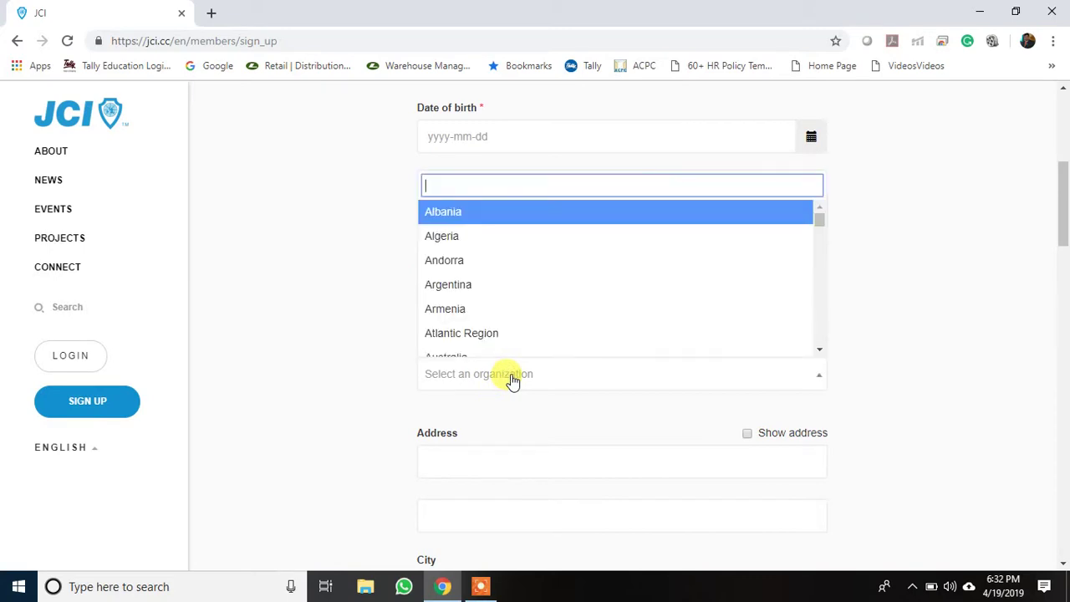
{"action": "type", "text": "india"}
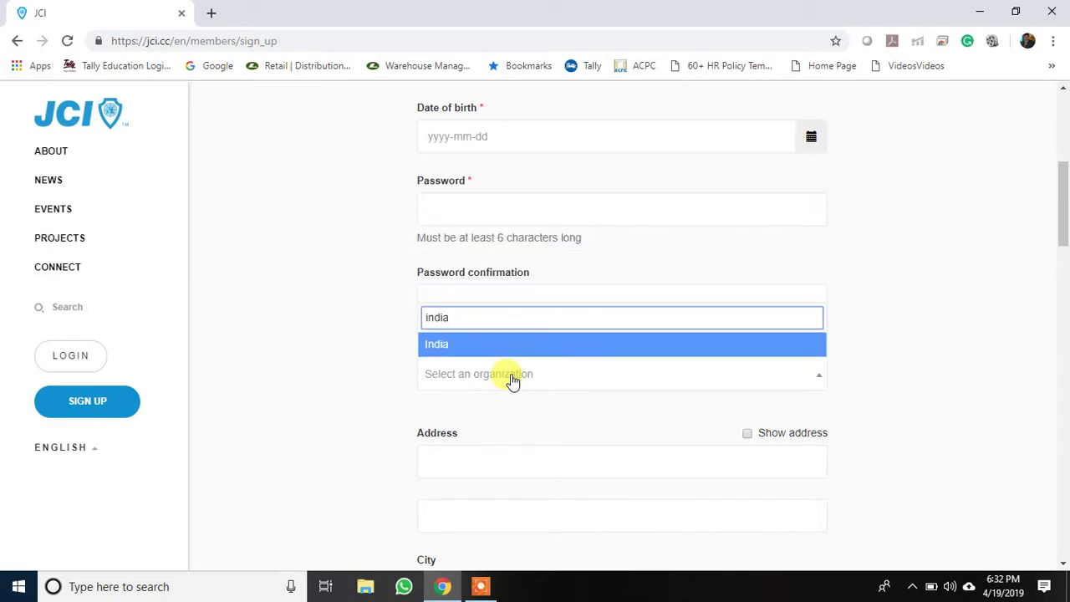
{"action": "key", "text": "Return"}
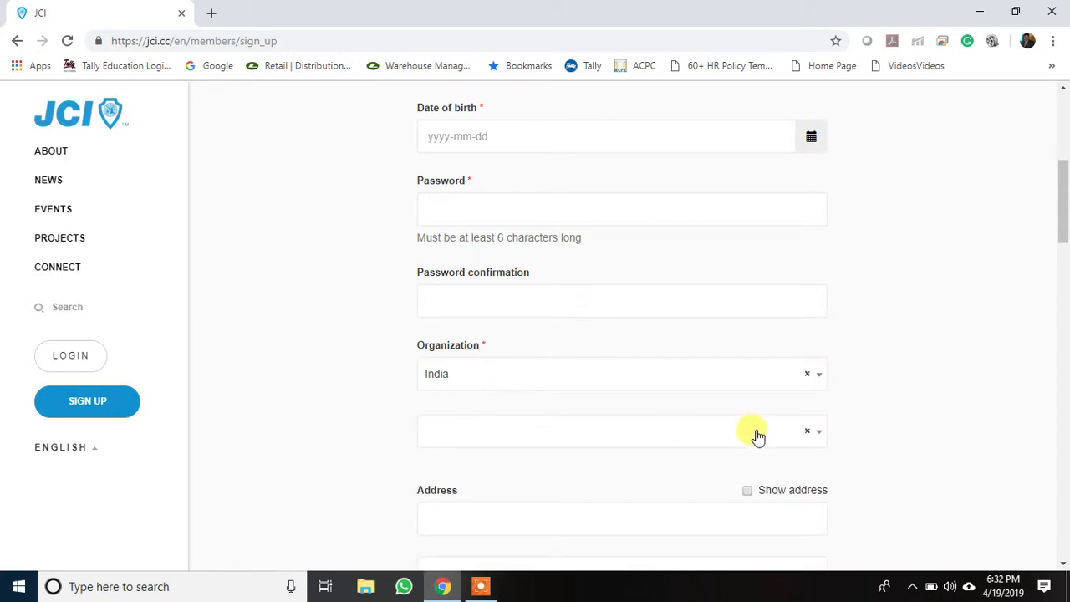
Choose JCI Navsari as the local organization under India.
{"action": "left_click", "coordinate": [761, 435]}
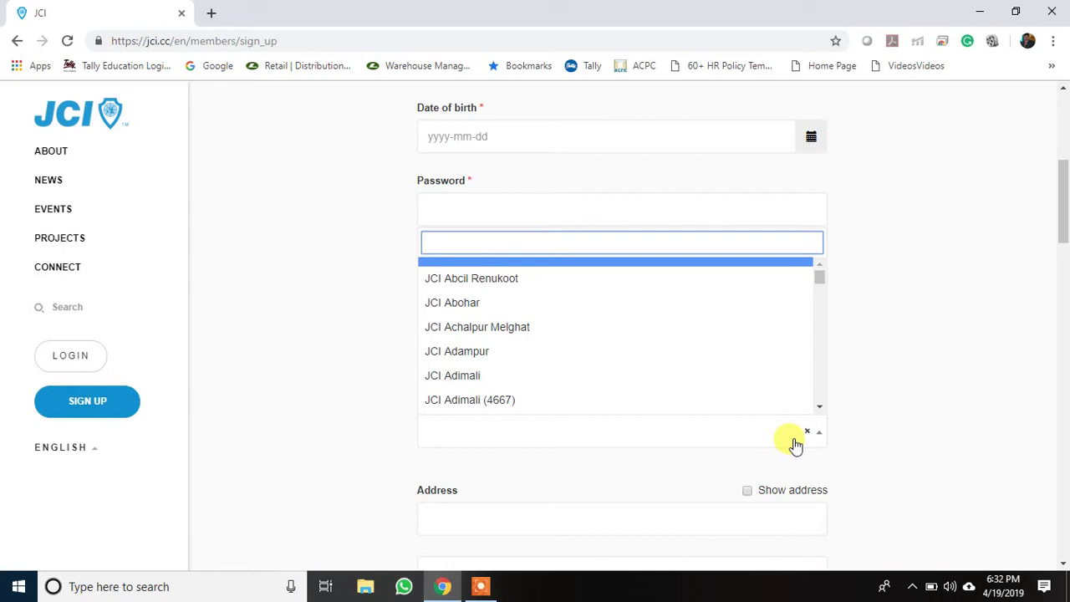
{"action": "type", "text": "navsari"}
{"action": "key", "text": "Return"}
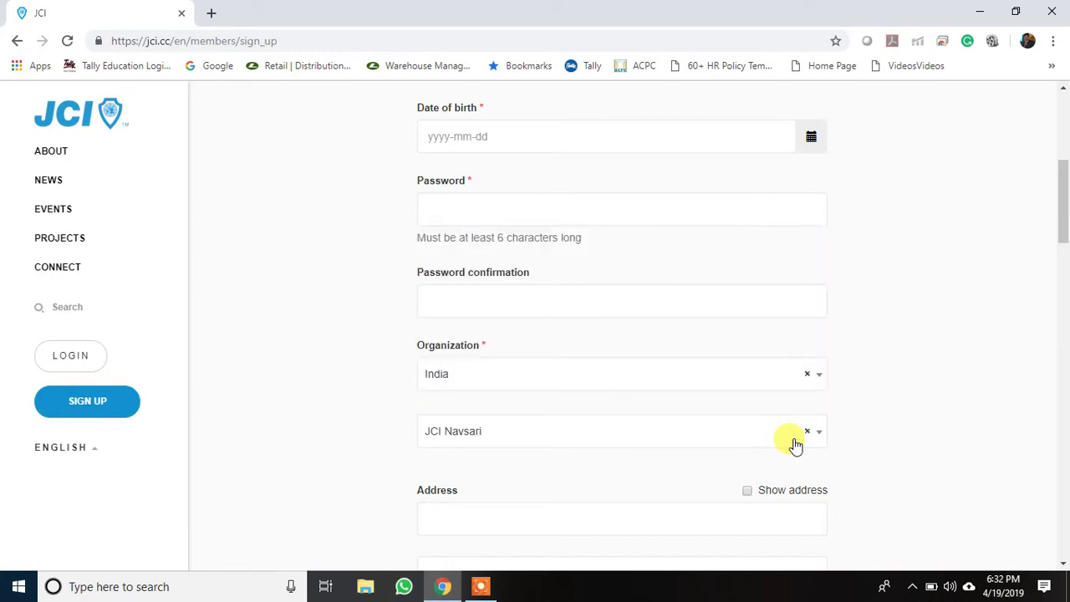
Search the local organization list for "pardi", then clear the search text.
{"action": "left_click", "coordinate": [715, 430]}
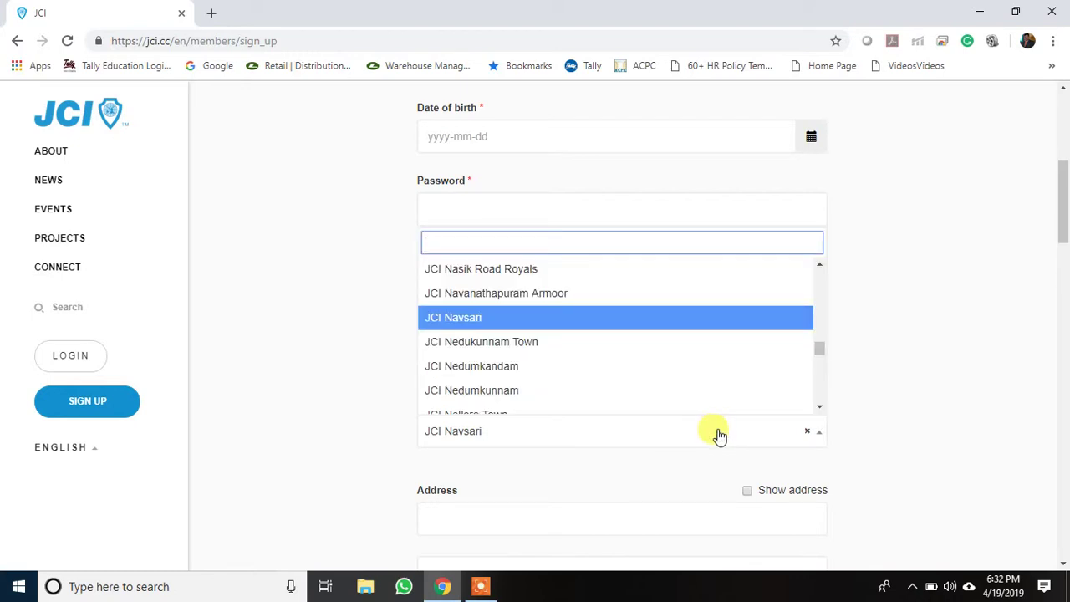
{"action": "type", "text": "pardi"}
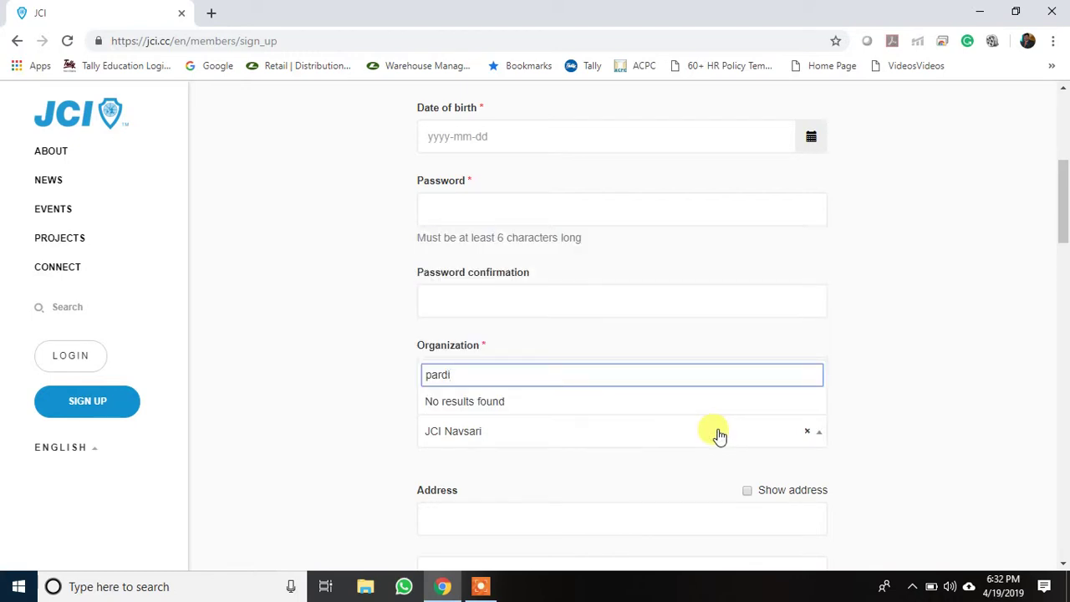
{"action": "key", "text": "BackSpace"}
{"action": "key", "text": "BackSpace"}
{"action": "key", "text": "BackSpace"}
{"action": "key", "text": "BackSpace"}
{"action": "key", "text": "BackSpace"}
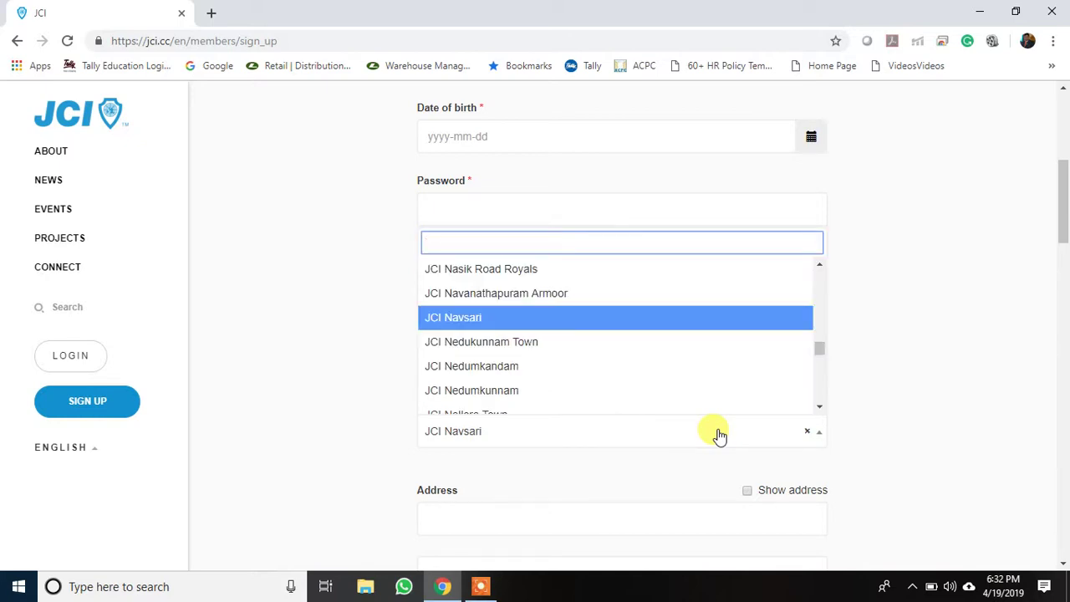
Search the local organizations for "raipur sta", clear the search, browse the full list and close it without choosing another entry.
{"action": "type", "text": "raip"}
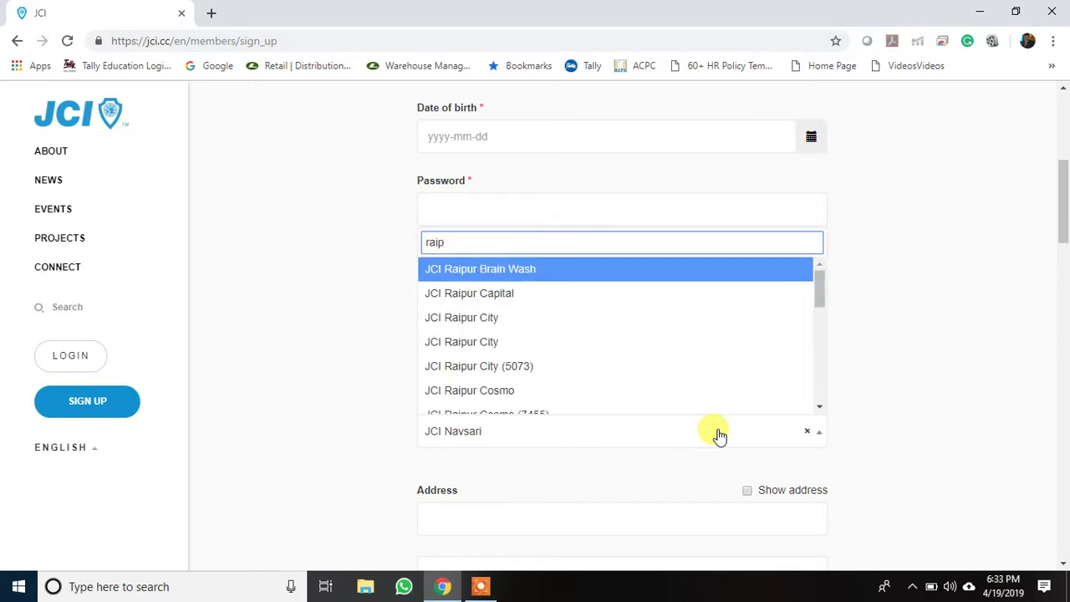
{"action": "type", "text": "ur sta"}
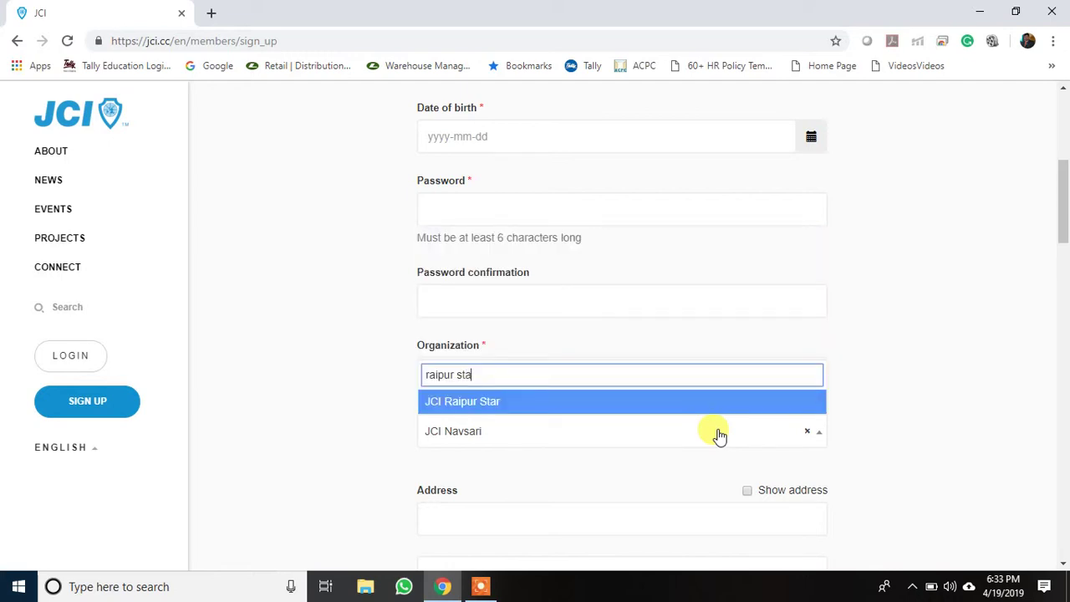
{"action": "key", "text": "BackSpace"}
{"action": "key", "text": "ctrl+a"}
{"action": "key", "text": "BackSpace"}
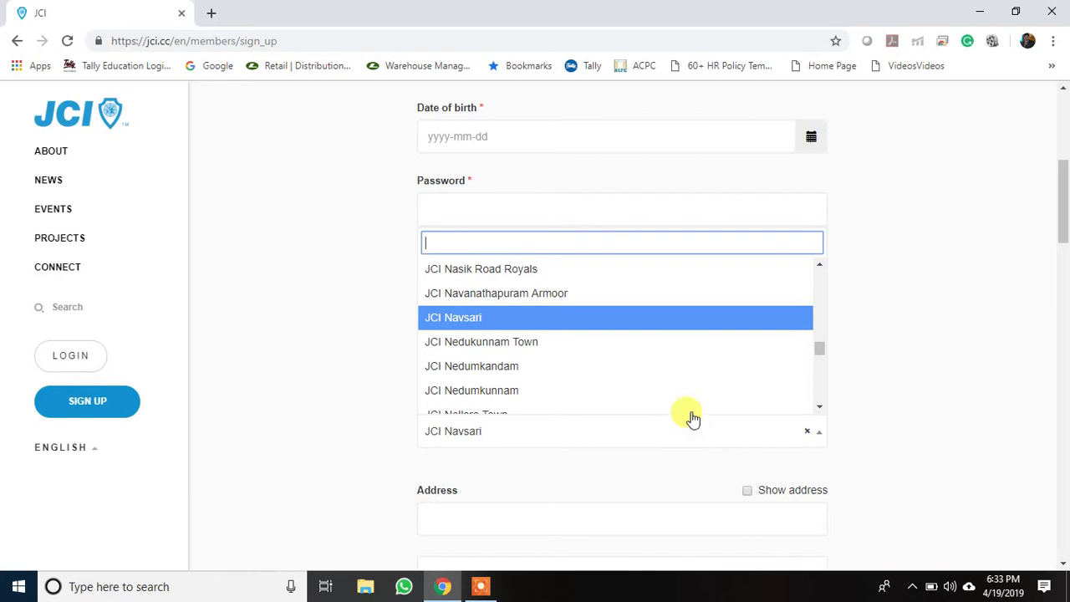
{"action": "scroll", "coordinate": [494, 360], "scroll_direction": "down", "scroll_amount": 10}
{"action": "scroll", "coordinate": [495, 359], "scroll_direction": "up", "scroll_amount": 10}
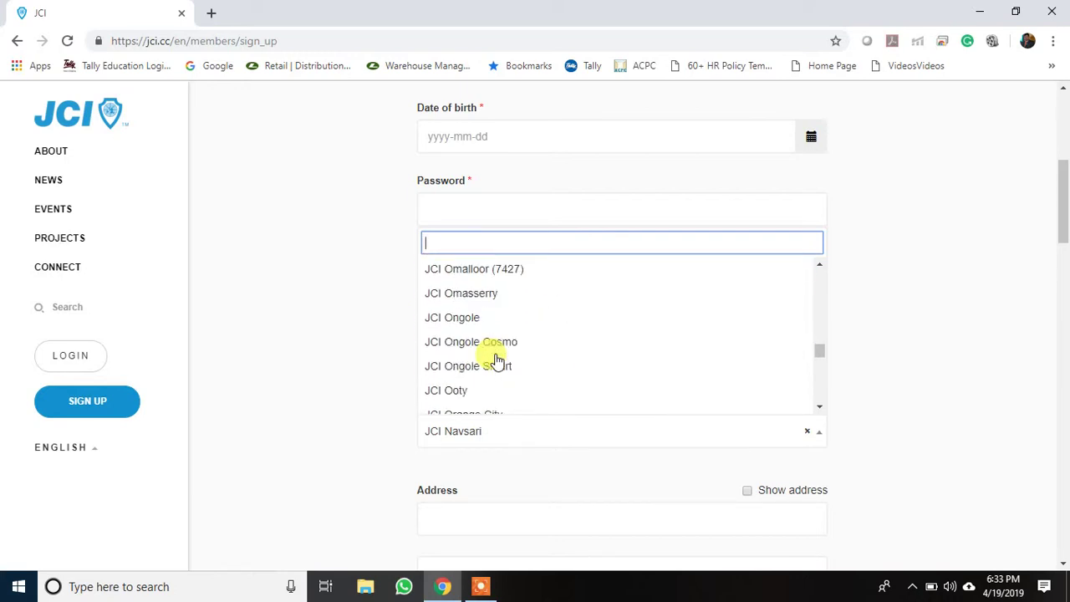
{"action": "left_click", "coordinate": [893, 320]}
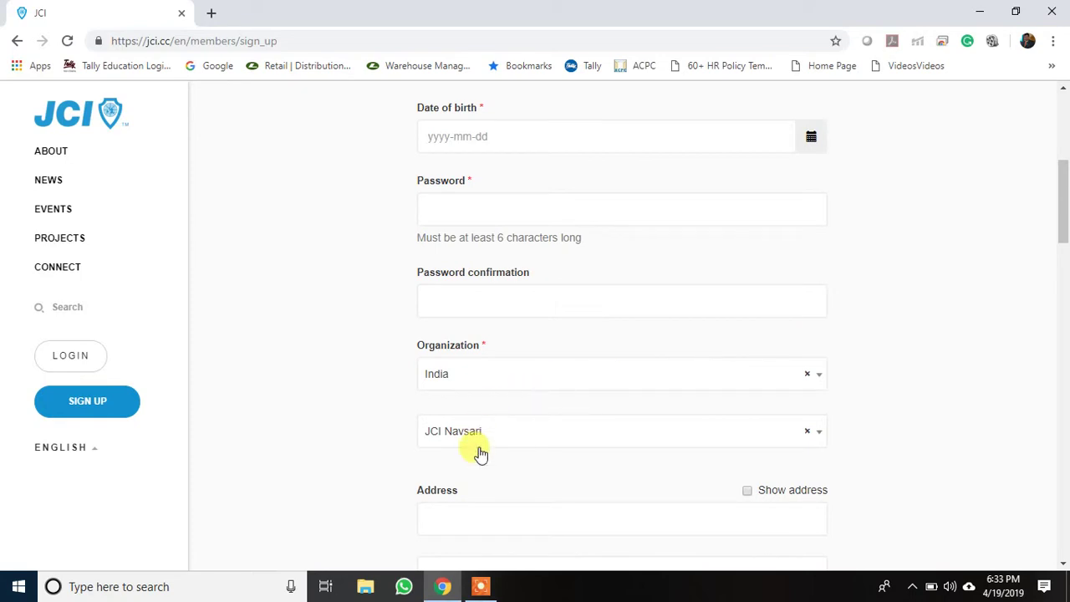
Set the Native language, below the address and phone fields, to Hindi.
{"action": "scroll", "coordinate": [523, 440], "scroll_direction": "down", "scroll_amount": 1}
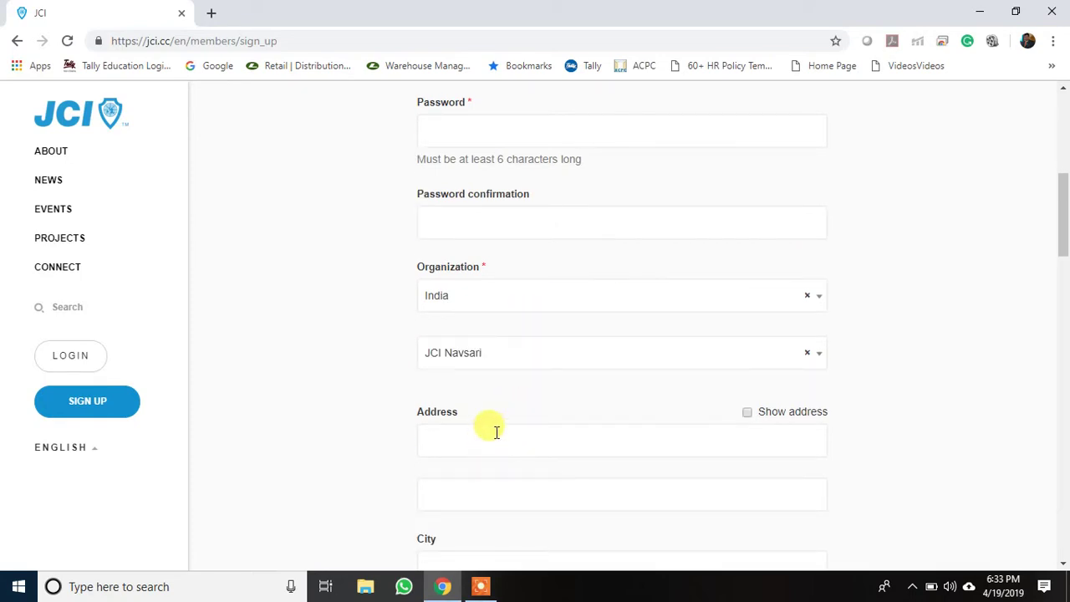
{"action": "scroll", "coordinate": [492, 425], "scroll_direction": "down", "scroll_amount": 3}
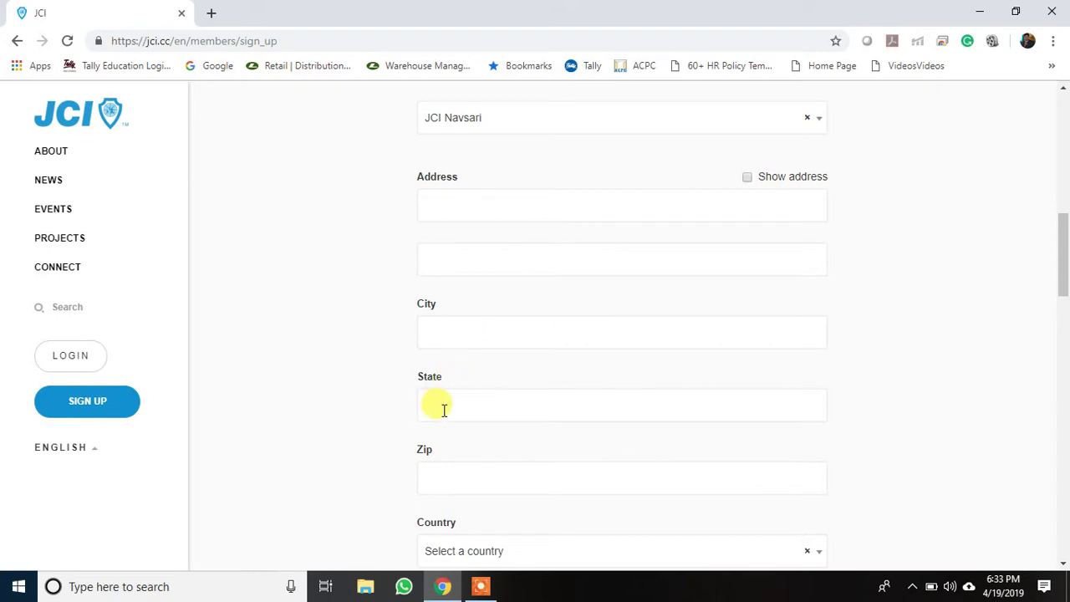
{"action": "scroll", "coordinate": [444, 410], "scroll_direction": "down", "scroll_amount": 2}
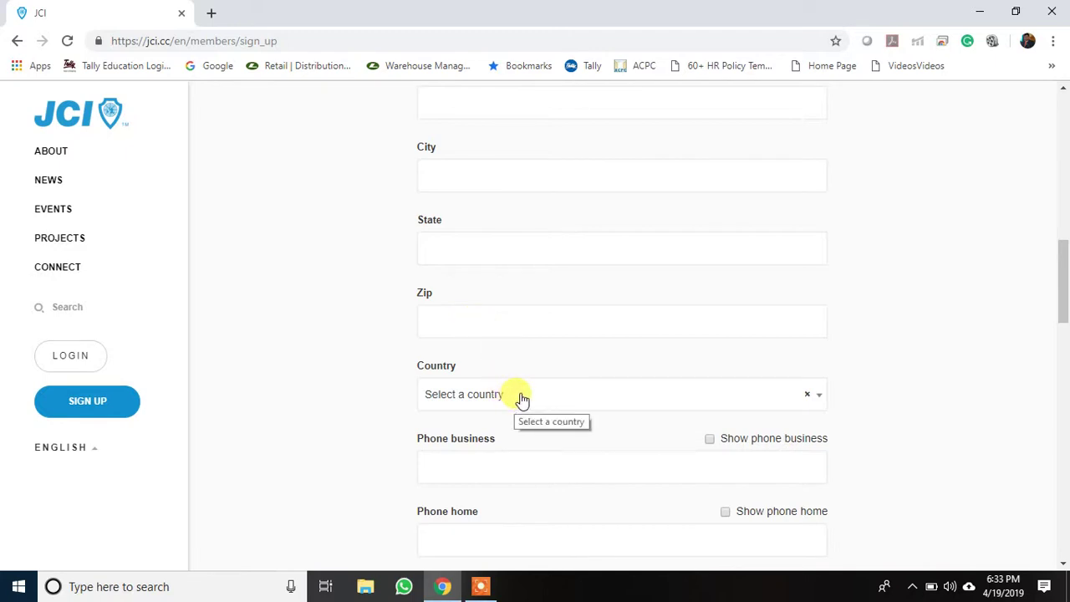
{"action": "scroll", "coordinate": [522, 399], "scroll_direction": "down", "scroll_amount": 1}
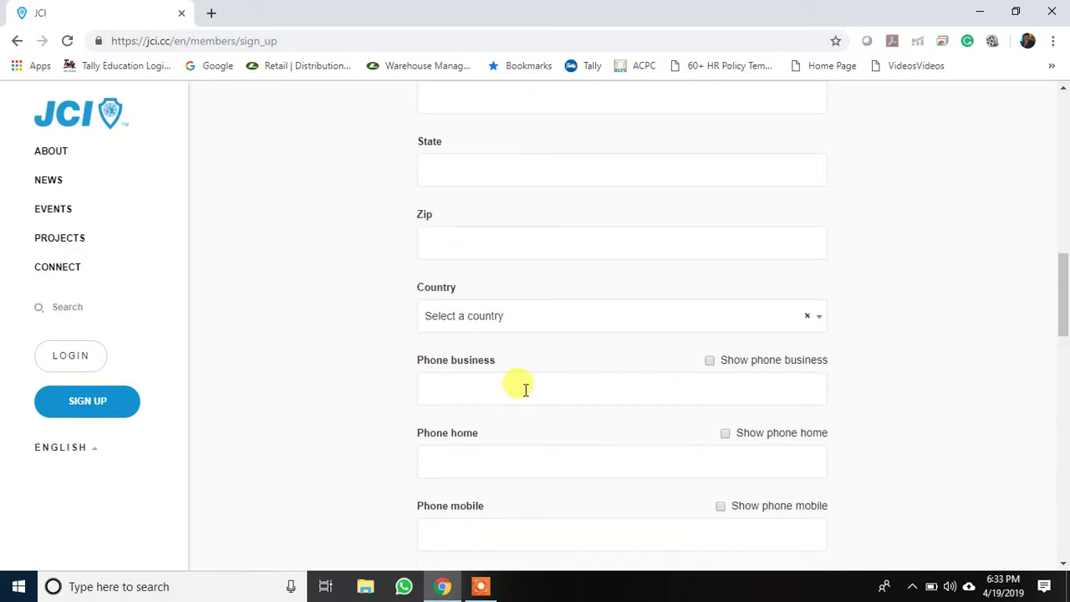
{"action": "scroll", "coordinate": [529, 389], "scroll_direction": "down", "scroll_amount": 2}
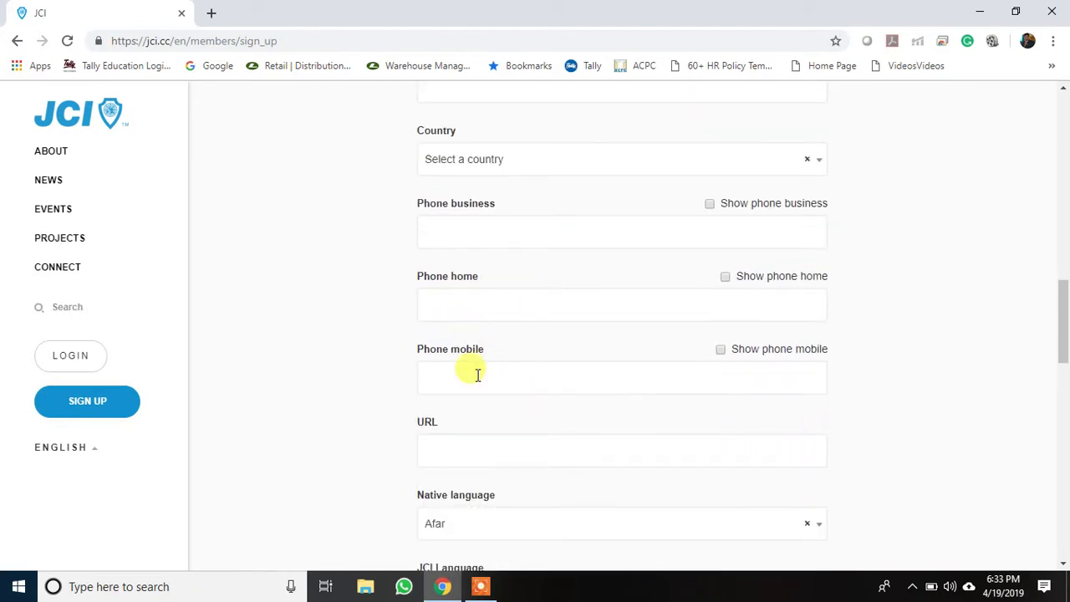
{"action": "scroll", "coordinate": [478, 375], "scroll_direction": "down", "scroll_amount": 1}
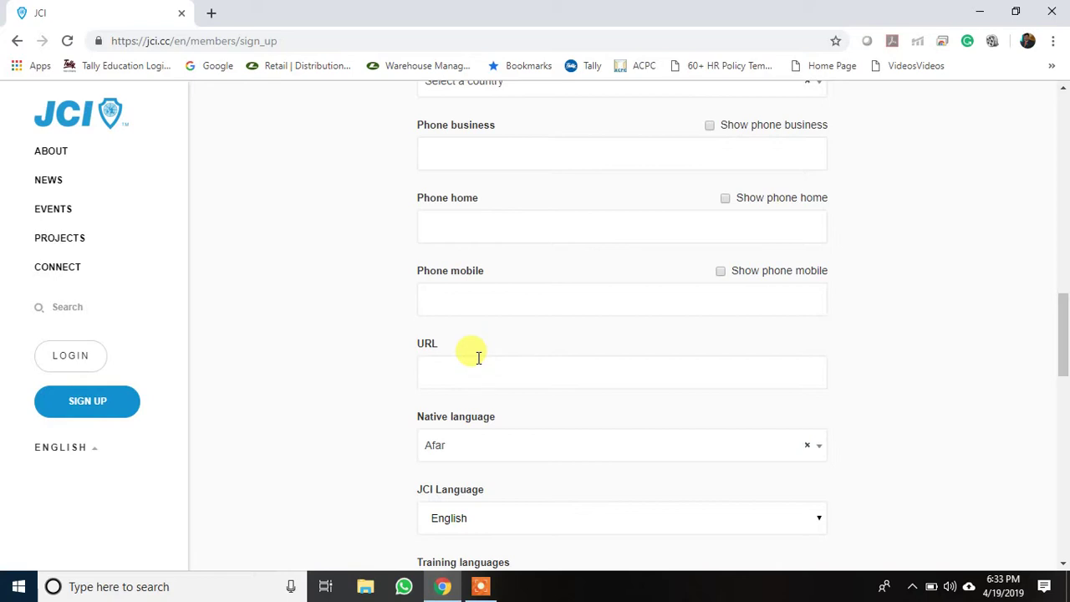
{"action": "scroll", "coordinate": [479, 358], "scroll_direction": "down", "scroll_amount": 2}
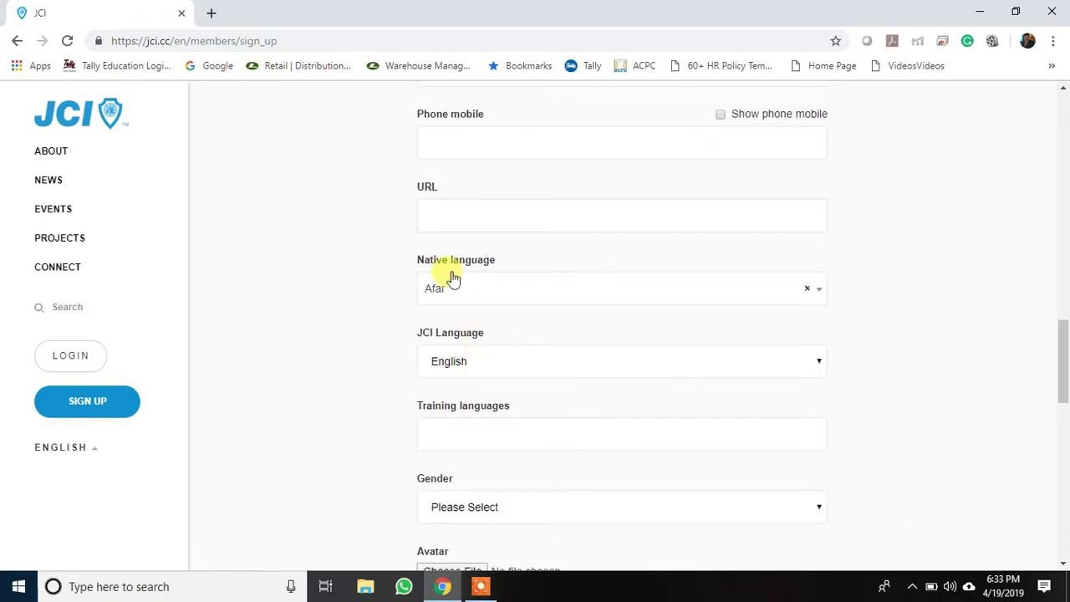
{"action": "left_click", "coordinate": [483, 300]}
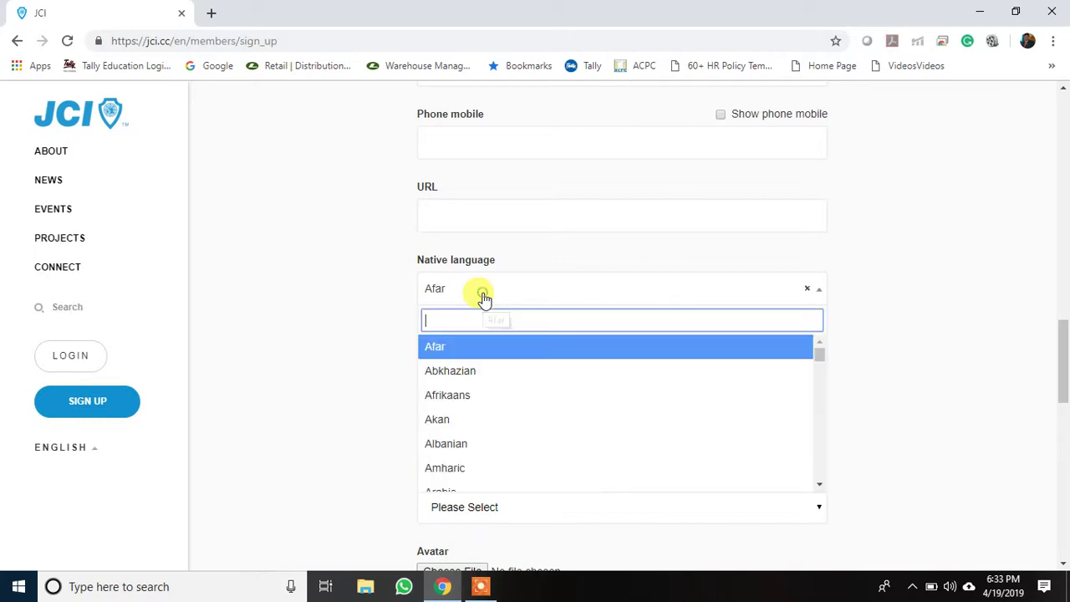
{"action": "type", "text": "hindi"}
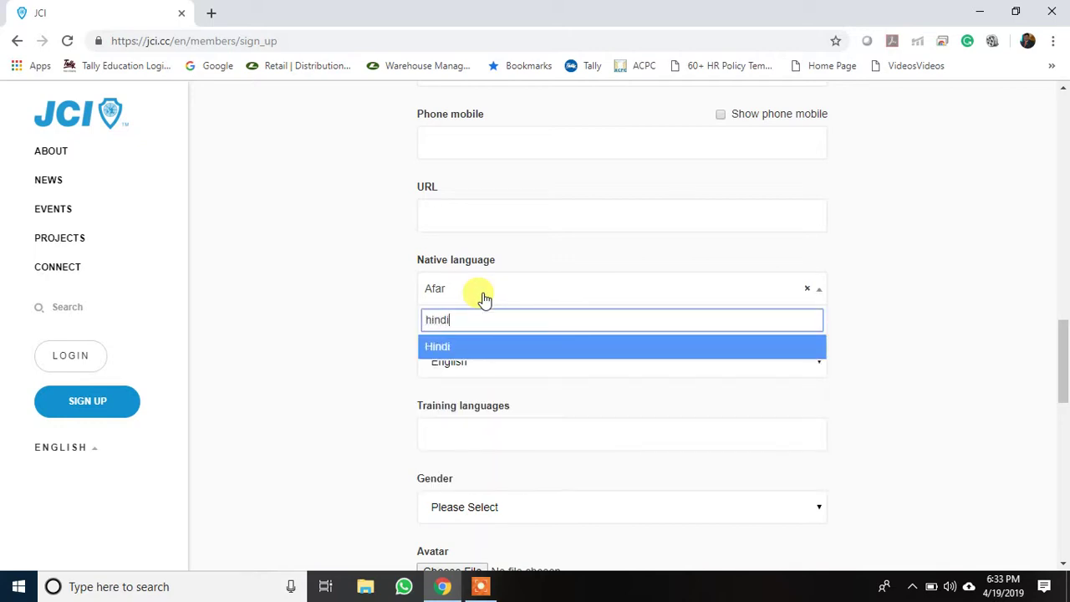
{"action": "key", "text": "Return"}
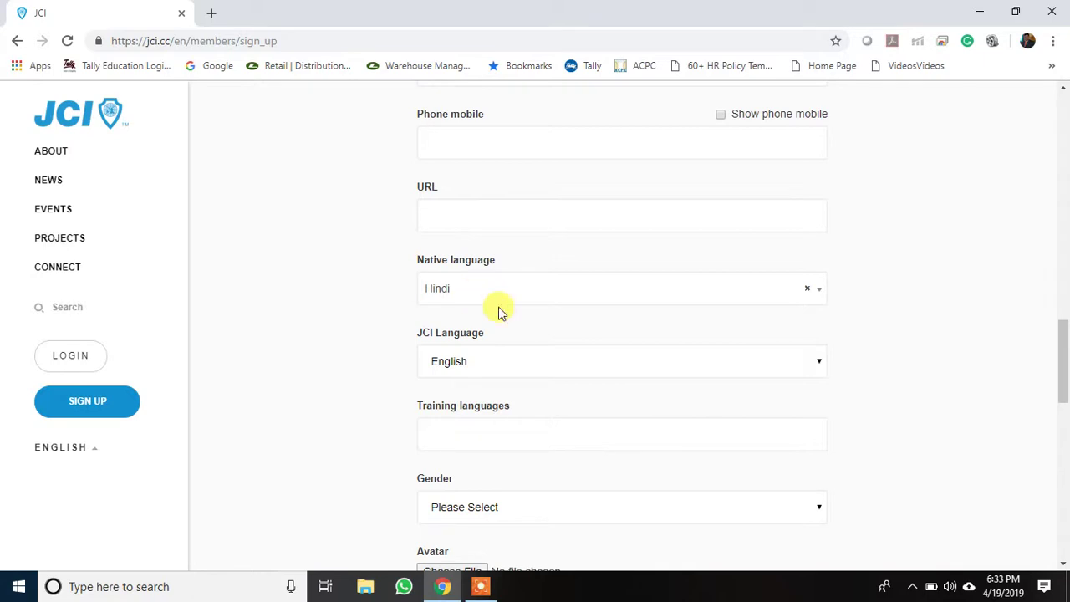
Select English as the JCI Language and add English to the Training languages.
{"action": "left_click", "coordinate": [613, 366]}
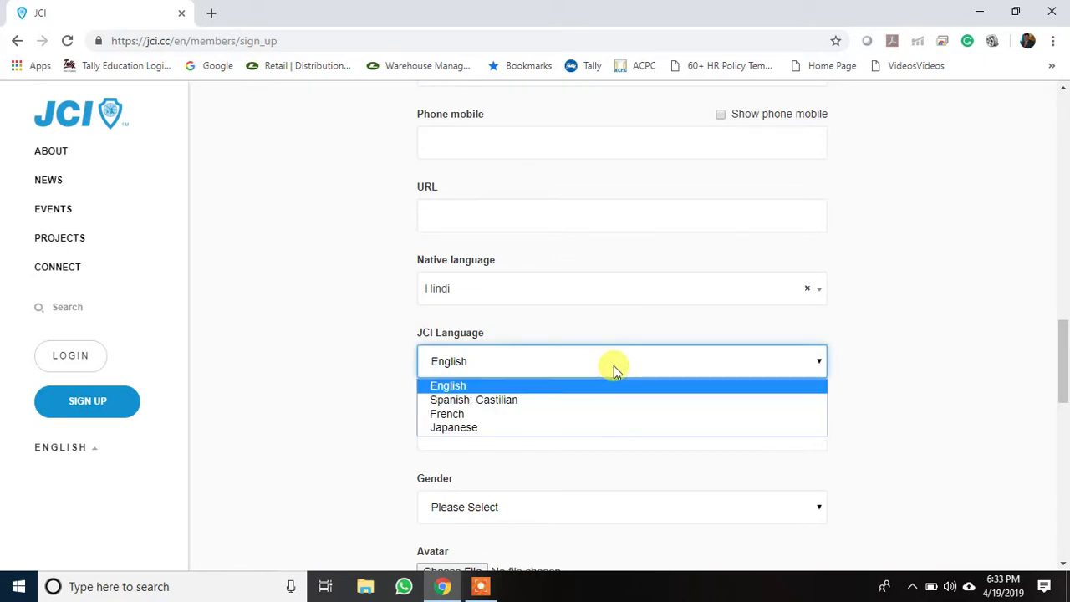
{"action": "left_click", "coordinate": [454, 390]}
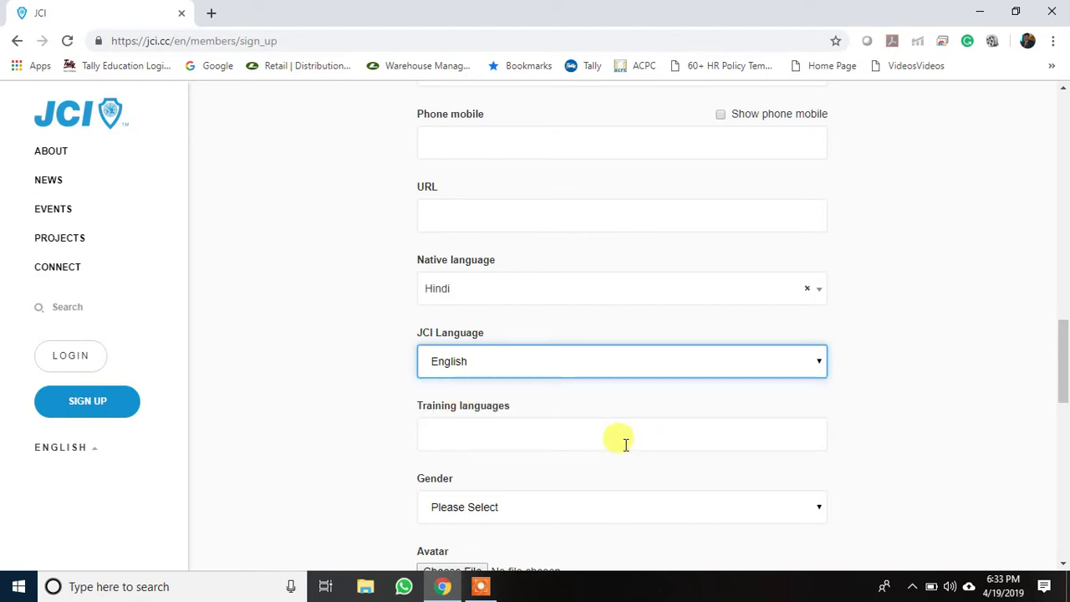
{"action": "left_click", "coordinate": [496, 434]}
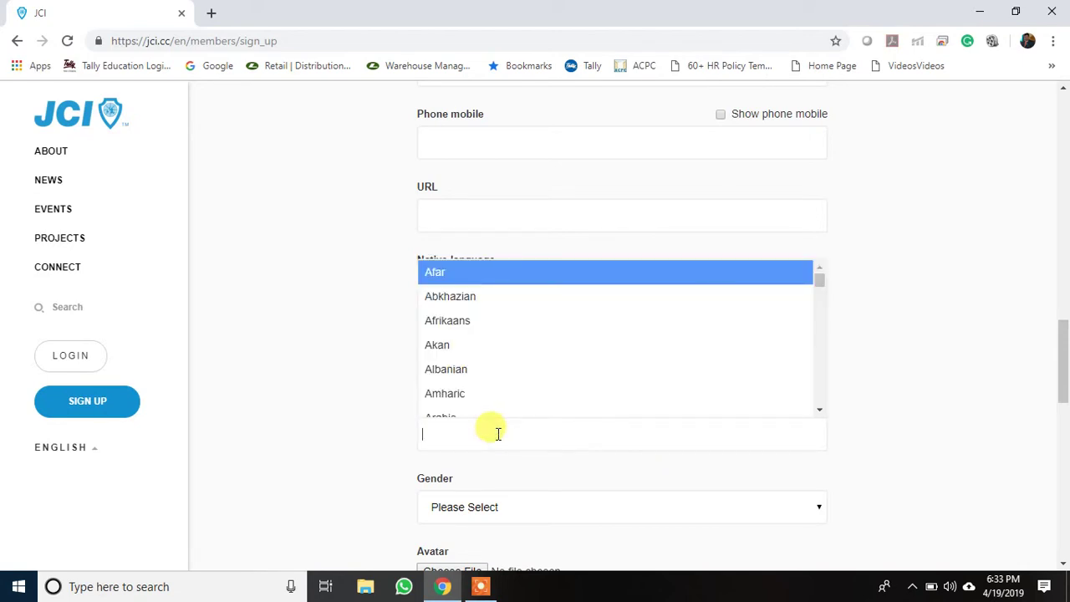
{"action": "type", "text": "engi"}
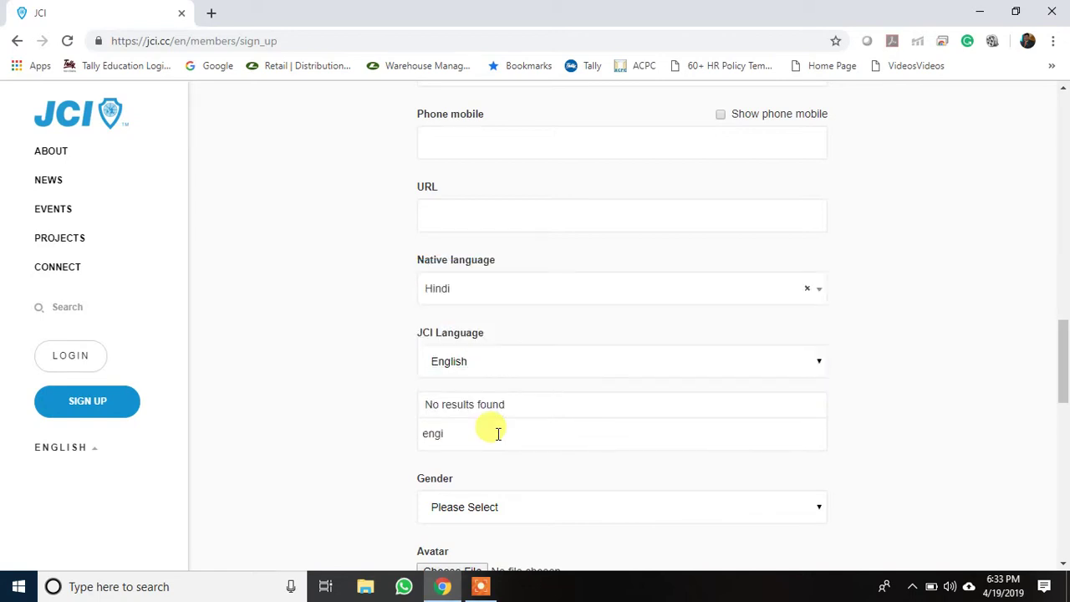
{"action": "key", "text": "BackSpace"}
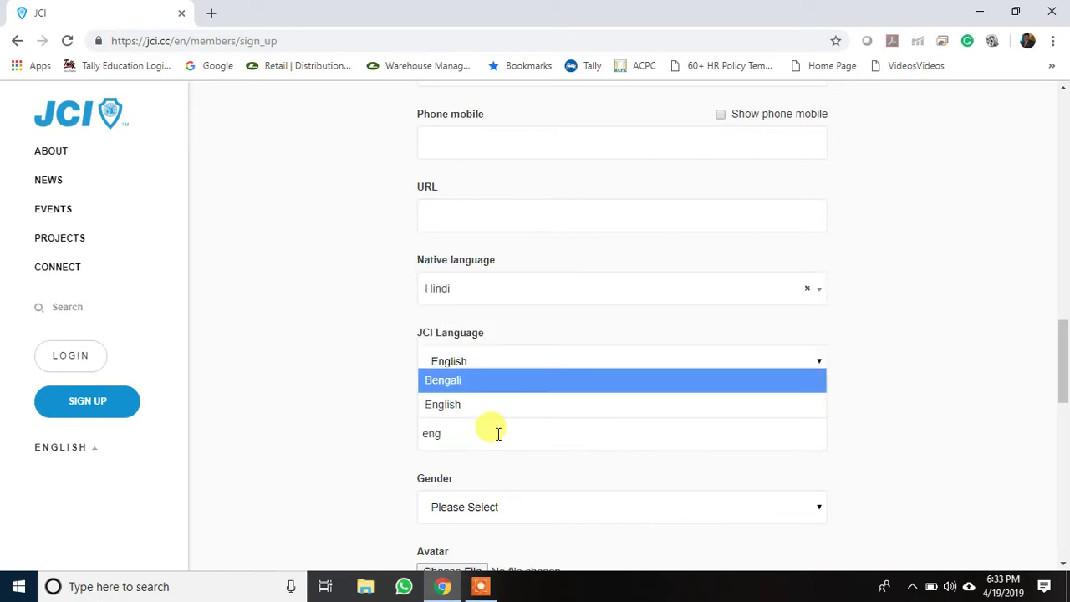
{"action": "left_click", "coordinate": [456, 407]}
Examine the options offered for Gender, Education level and Household income without choosing any.
{"action": "scroll", "coordinate": [511, 478], "scroll_direction": "down", "scroll_amount": 3}
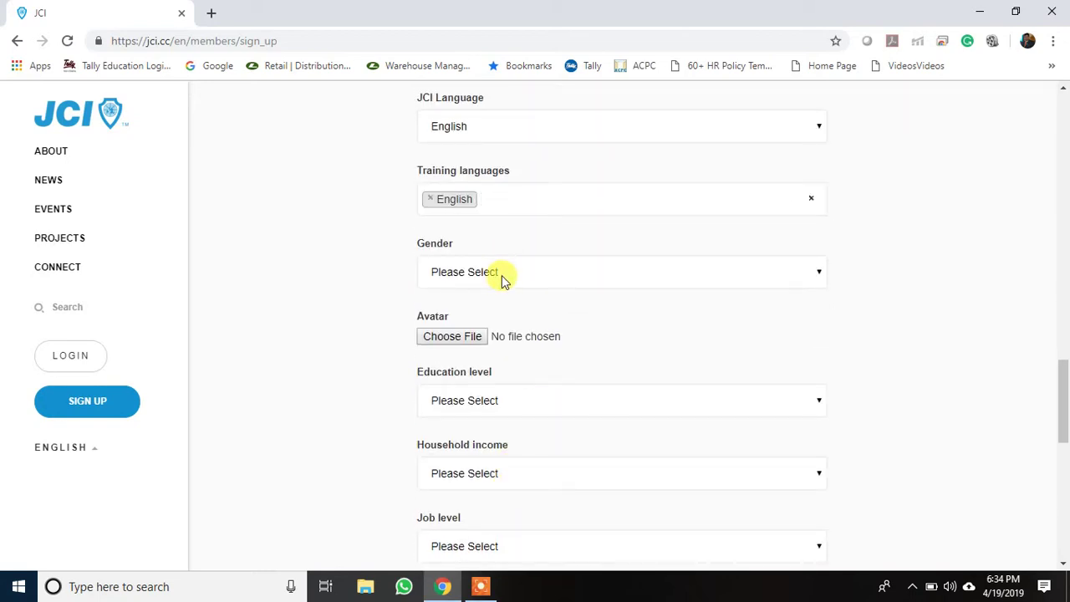
{"action": "left_click", "coordinate": [502, 273]}
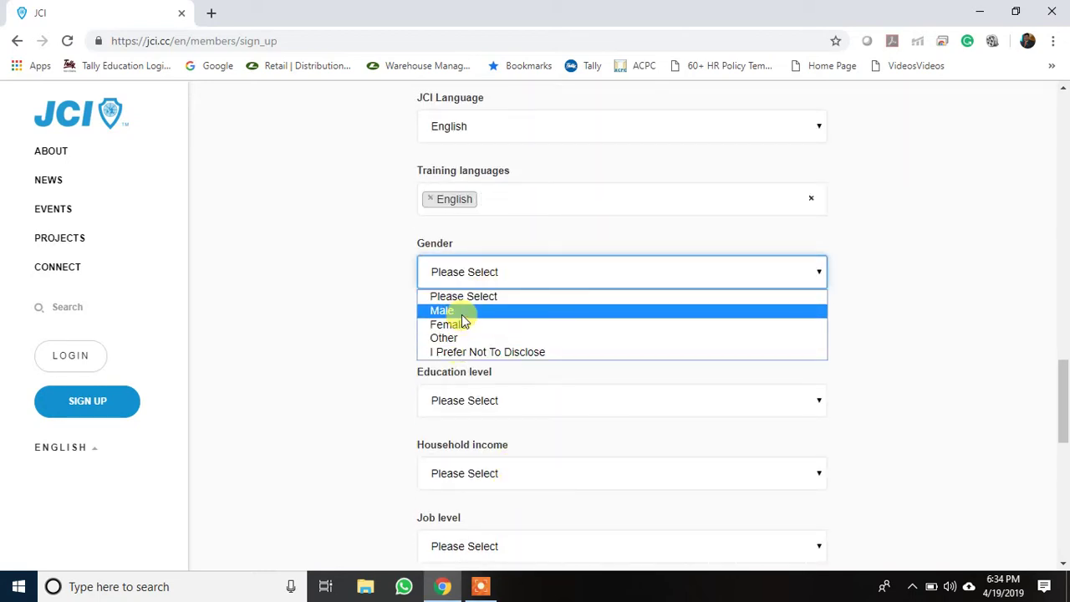
{"action": "left_click", "coordinate": [352, 323]}
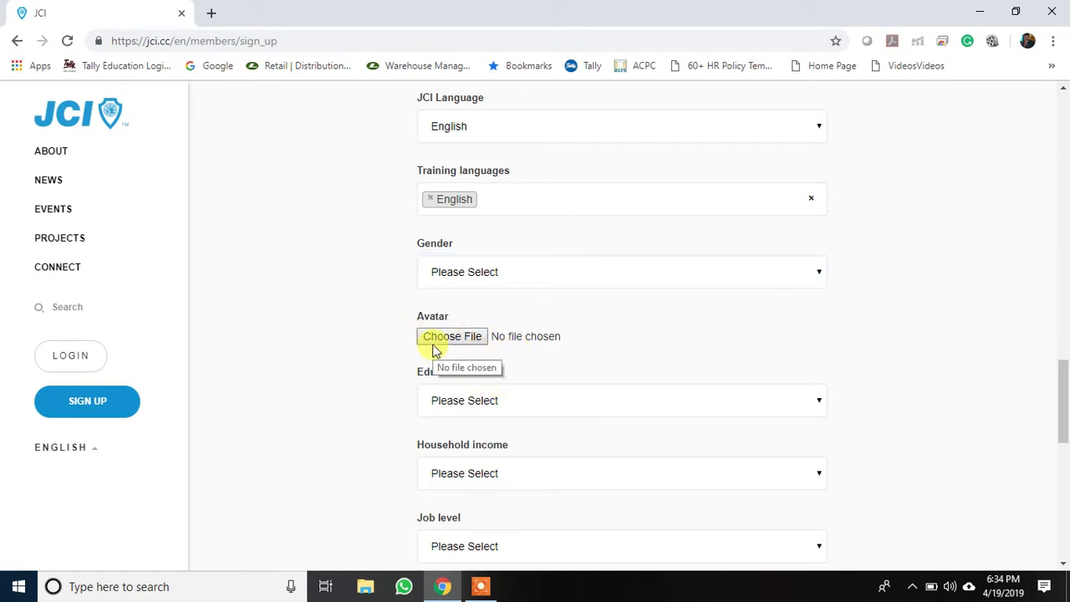
{"action": "left_click", "coordinate": [523, 399]}
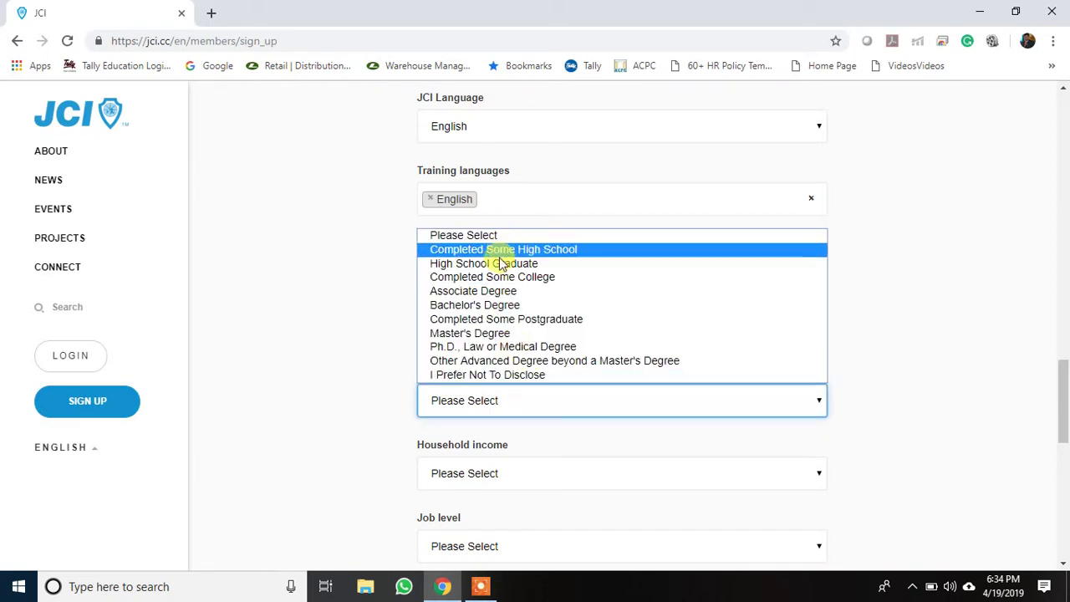
{"action": "left_click", "coordinate": [301, 386]}
{"action": "scroll", "coordinate": [523, 483], "scroll_direction": "down", "scroll_amount": 3}
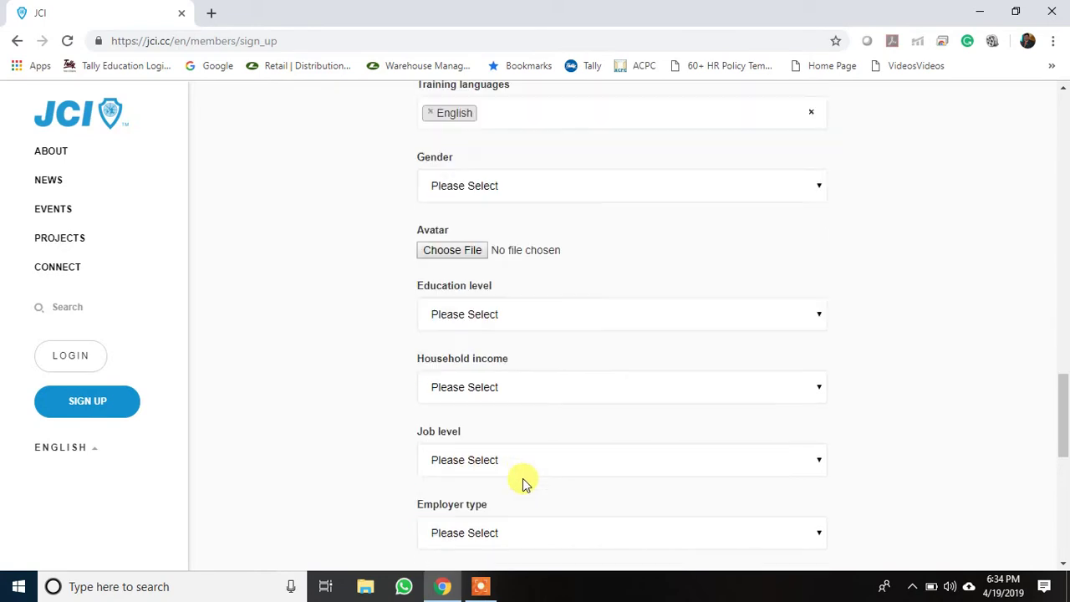
{"action": "left_click", "coordinate": [495, 238]}
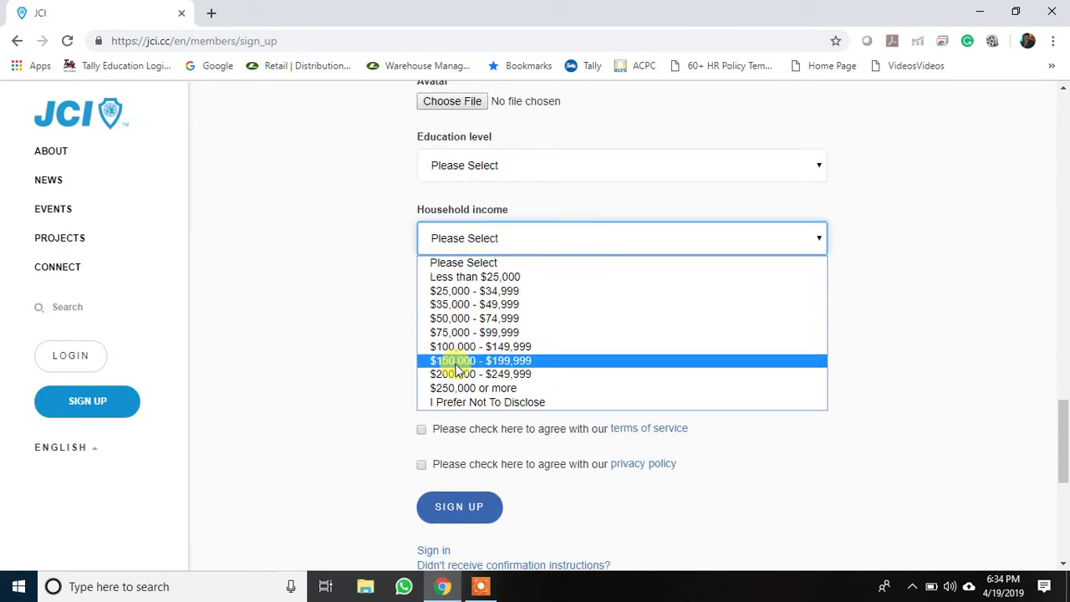
{"action": "left_click", "coordinate": [362, 276]}
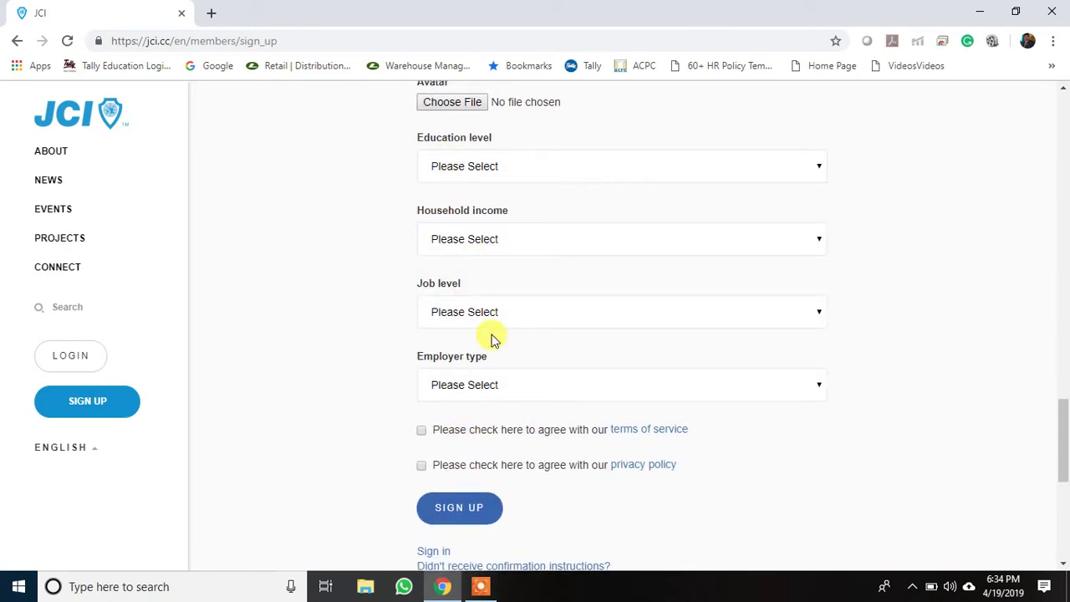
Review the form's fields from the password section down, and examine the Job level and Employer type options without choosing any.
{"action": "scroll", "coordinate": [477, 301], "scroll_direction": "up", "scroll_amount": 1}
{"action": "scroll", "coordinate": [420, 338], "scroll_direction": "up", "scroll_amount": 8}
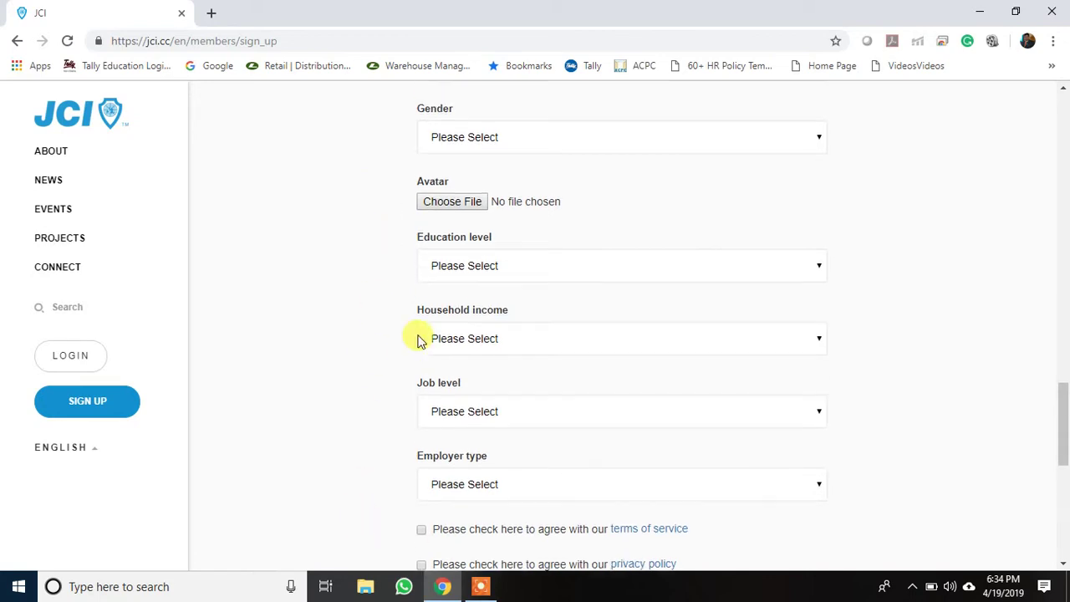
{"action": "scroll", "coordinate": [417, 338], "scroll_direction": "up", "scroll_amount": 5}
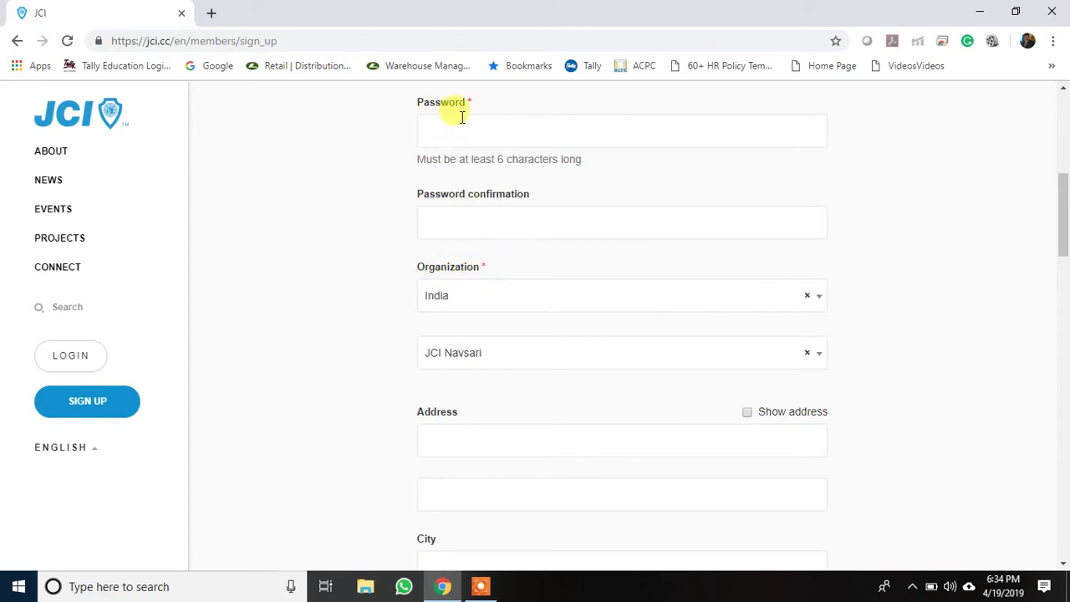
{"action": "scroll", "coordinate": [518, 376], "scroll_direction": "down", "scroll_amount": 1}
{"action": "scroll", "coordinate": [535, 394], "scroll_direction": "down", "scroll_amount": 12}
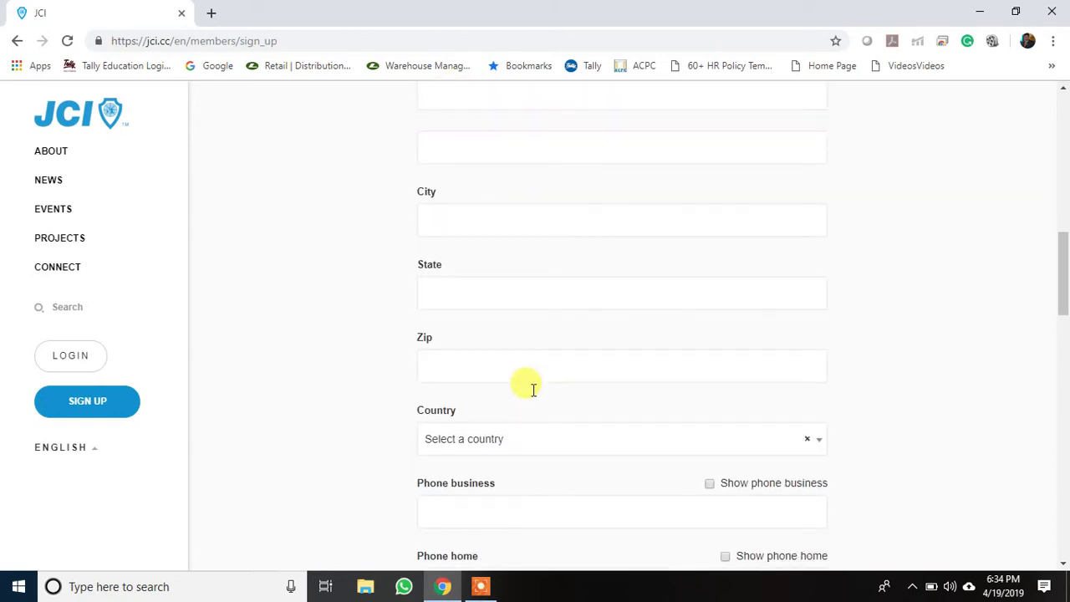
{"action": "scroll", "coordinate": [535, 395], "scroll_direction": "down", "scroll_amount": 2}
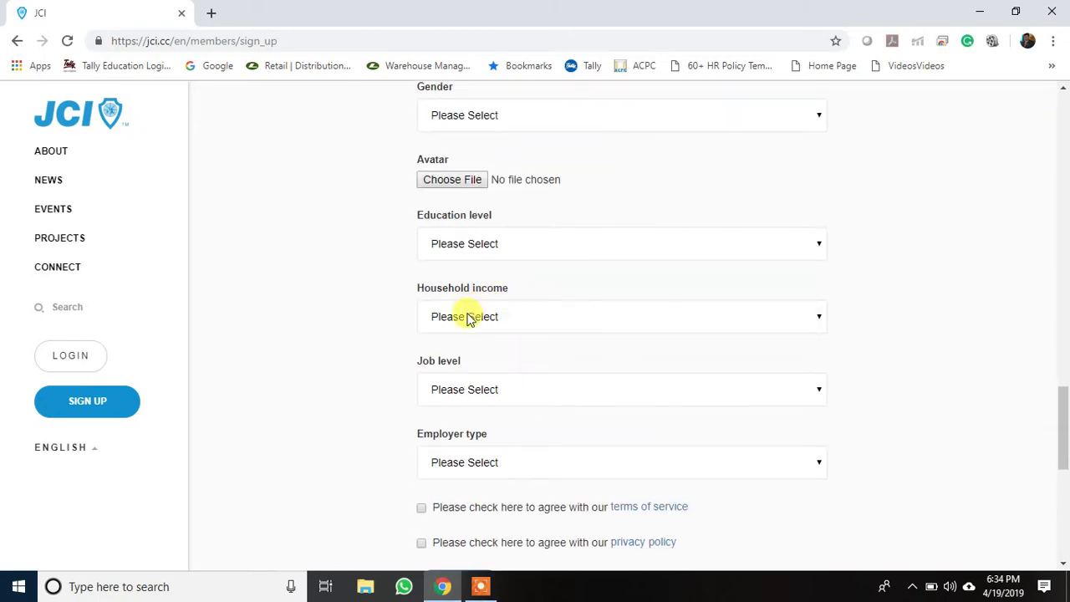
{"action": "left_click", "coordinate": [494, 393]}
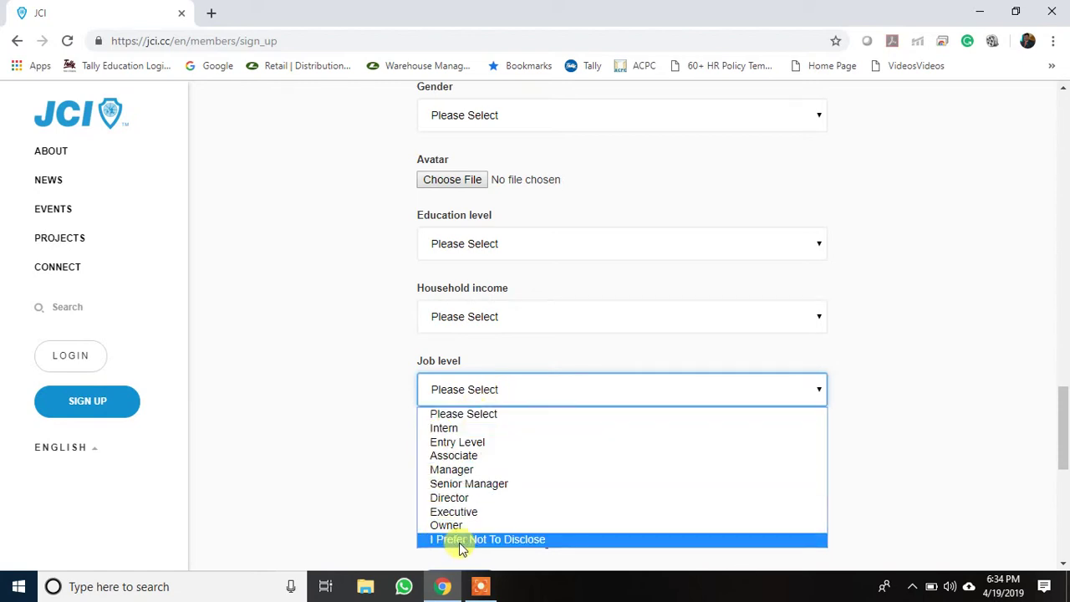
{"action": "left_click", "coordinate": [352, 458]}
{"action": "scroll", "coordinate": [490, 454], "scroll_direction": "down", "scroll_amount": 2}
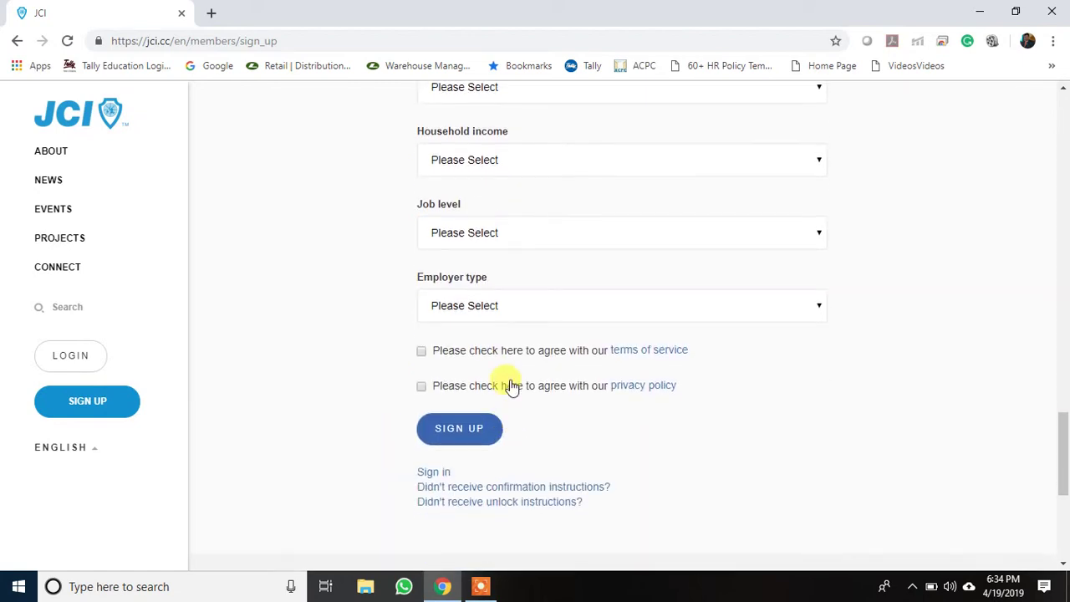
{"action": "left_click", "coordinate": [490, 306]}
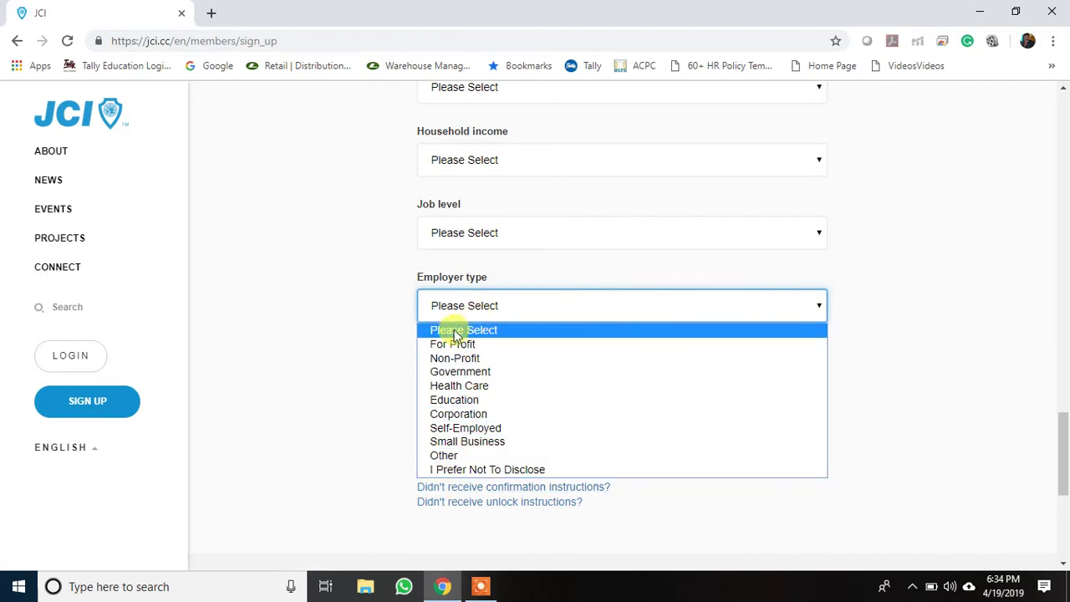
{"action": "left_click", "coordinate": [378, 368]}
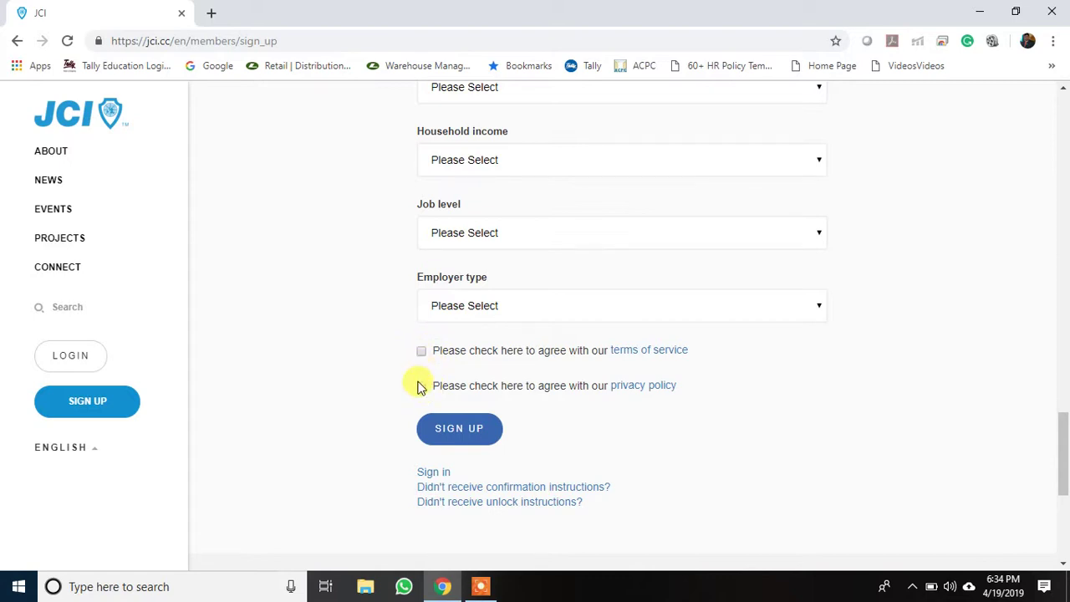
Try to submit the sign-up form, and fill in the name, address and email fields from the saved autofill entries.
{"action": "left_click", "coordinate": [454, 442]}
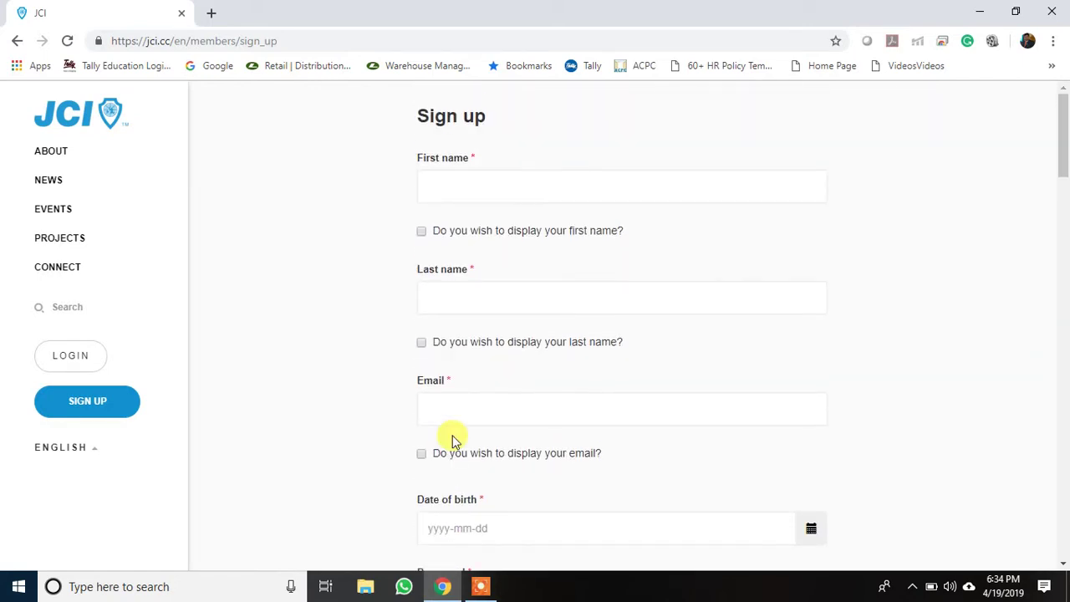
{"action": "left_click", "coordinate": [478, 188]}
{"action": "key", "text": "Down"}
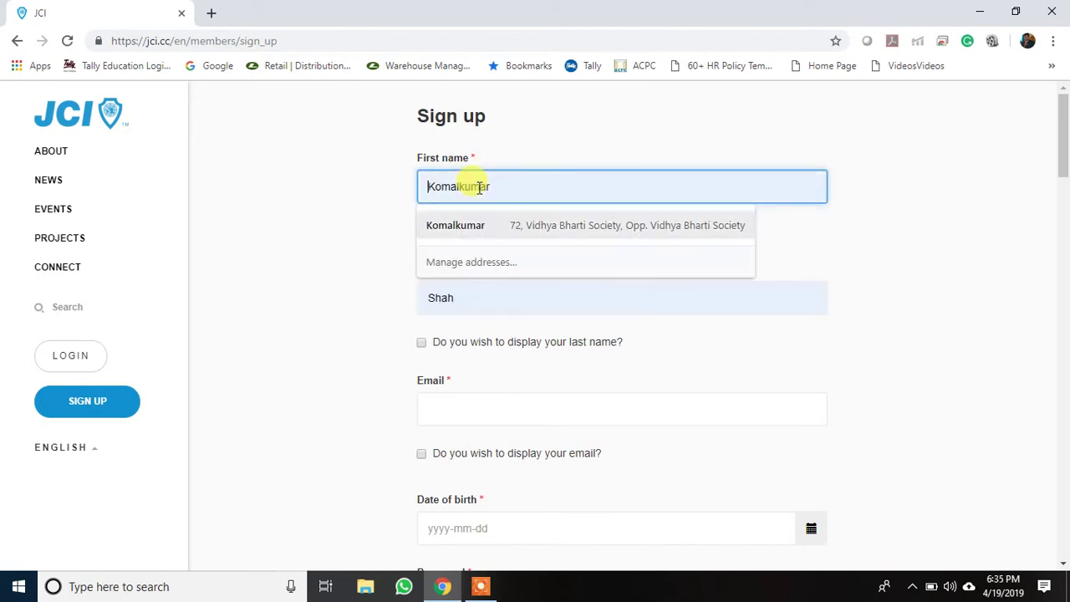
{"action": "key", "text": "Return"}
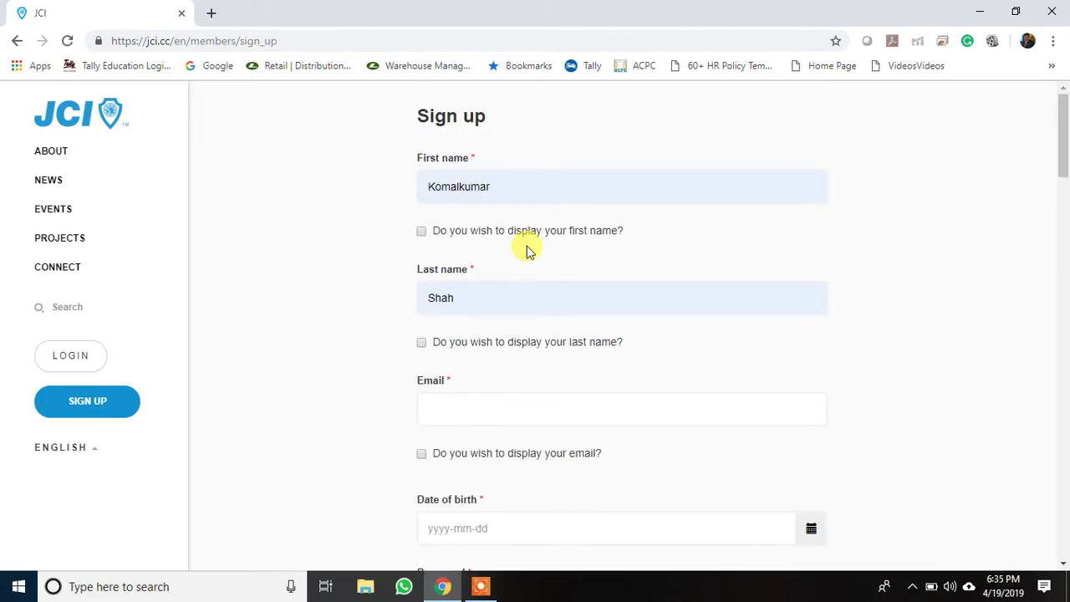
{"action": "left_click", "coordinate": [446, 409]}
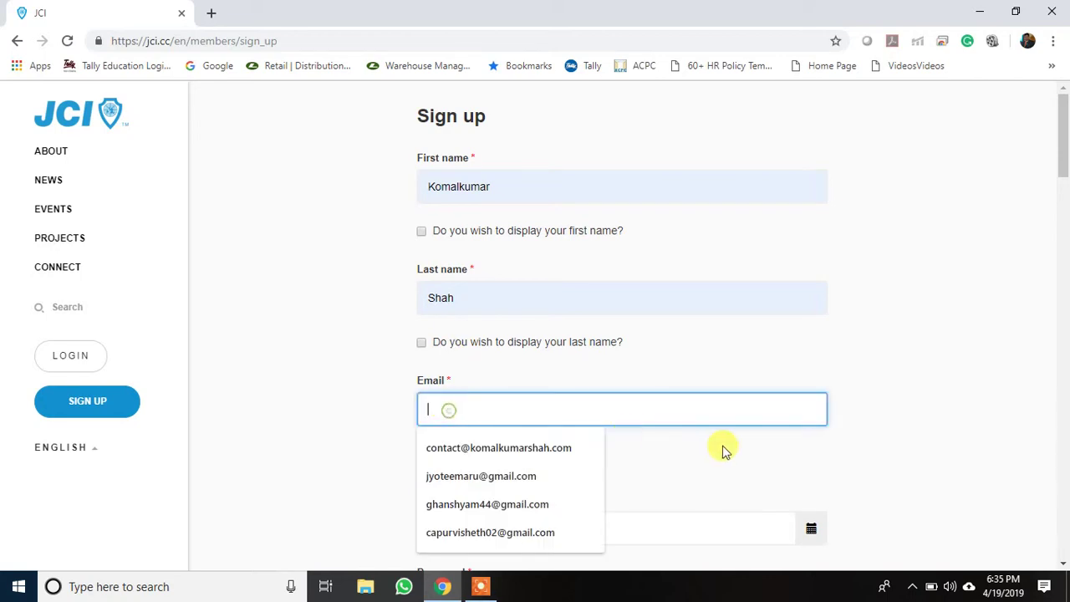
{"action": "left_click", "coordinate": [551, 452]}
Set the member's date of birth by choosing the year, month and day in the calendar.
{"action": "scroll", "coordinate": [457, 313], "scroll_direction": "down", "scroll_amount": 4}
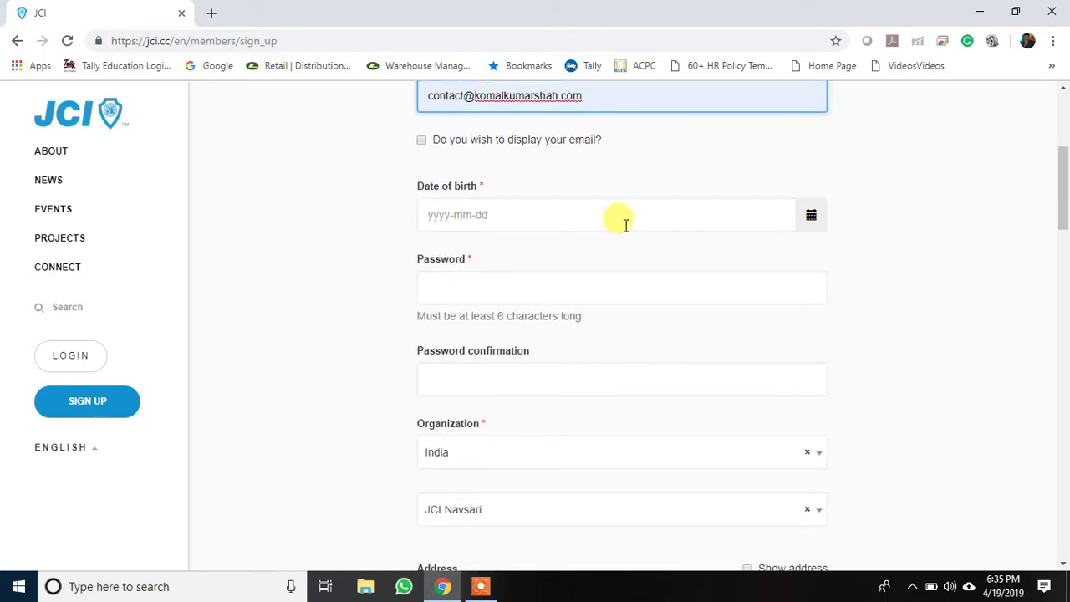
{"action": "left_click", "coordinate": [809, 216]}
{"action": "left_click", "coordinate": [489, 249]}
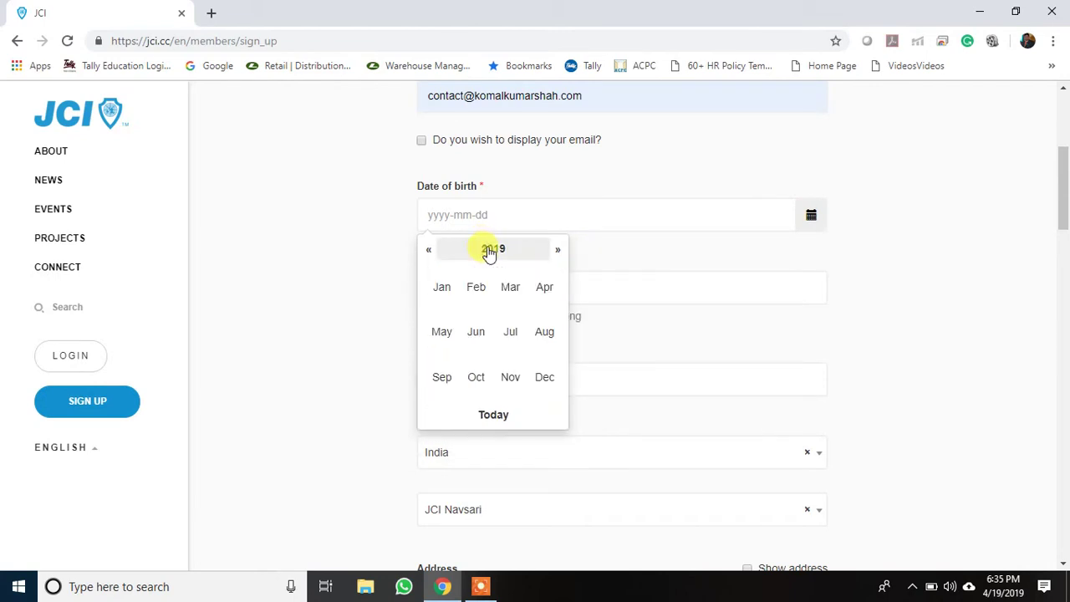
{"action": "left_click", "coordinate": [490, 250]}
{"action": "left_click", "coordinate": [429, 251]}
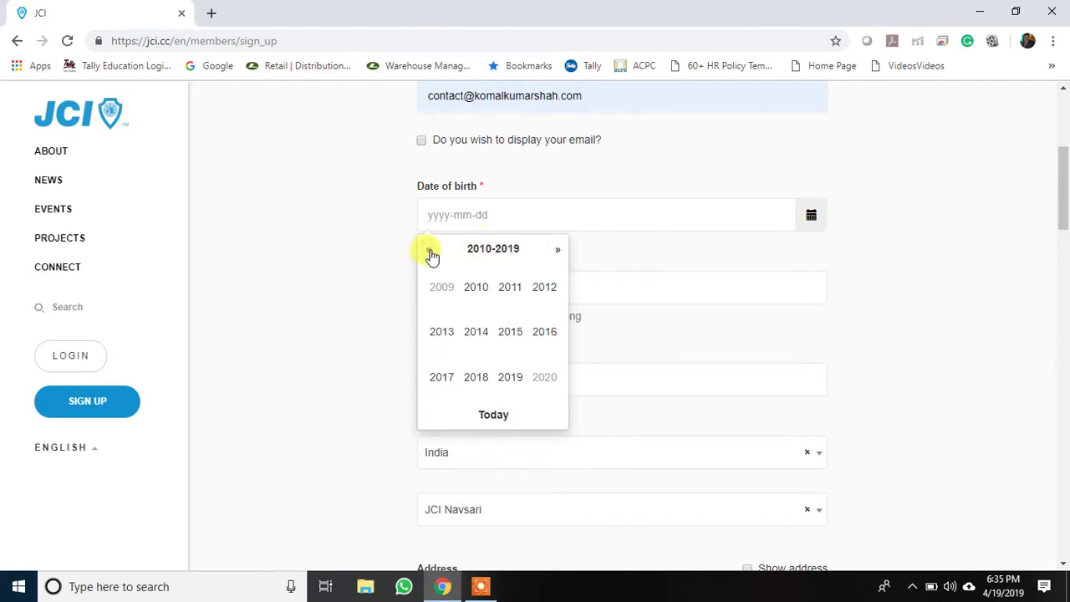
{"action": "left_click", "coordinate": [429, 250]}
{"action": "left_click", "coordinate": [429, 250]}
{"action": "left_click", "coordinate": [429, 250]}
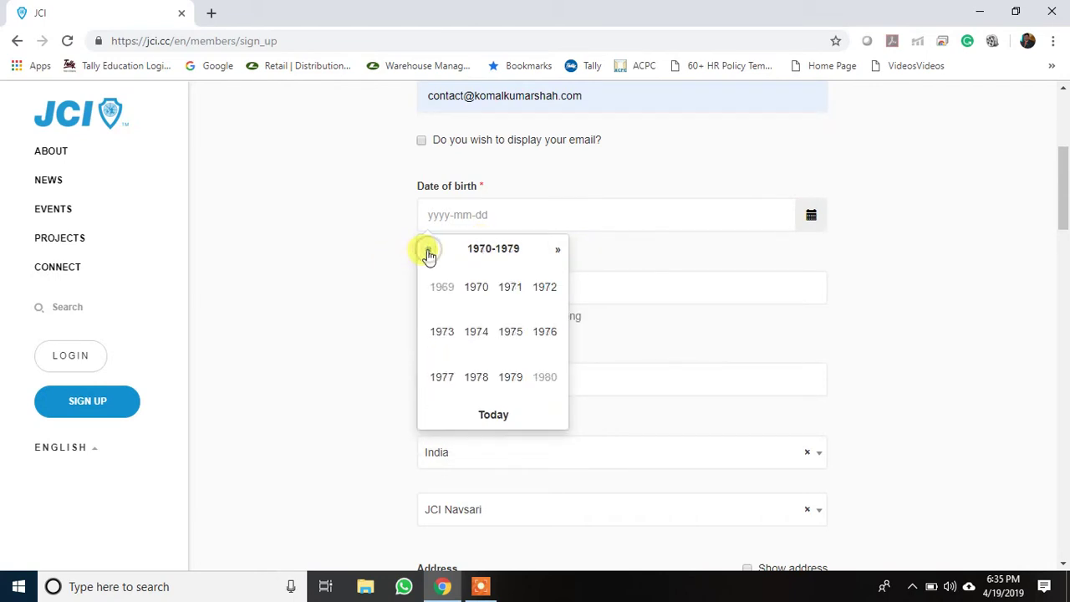
{"action": "left_click", "coordinate": [487, 386]}
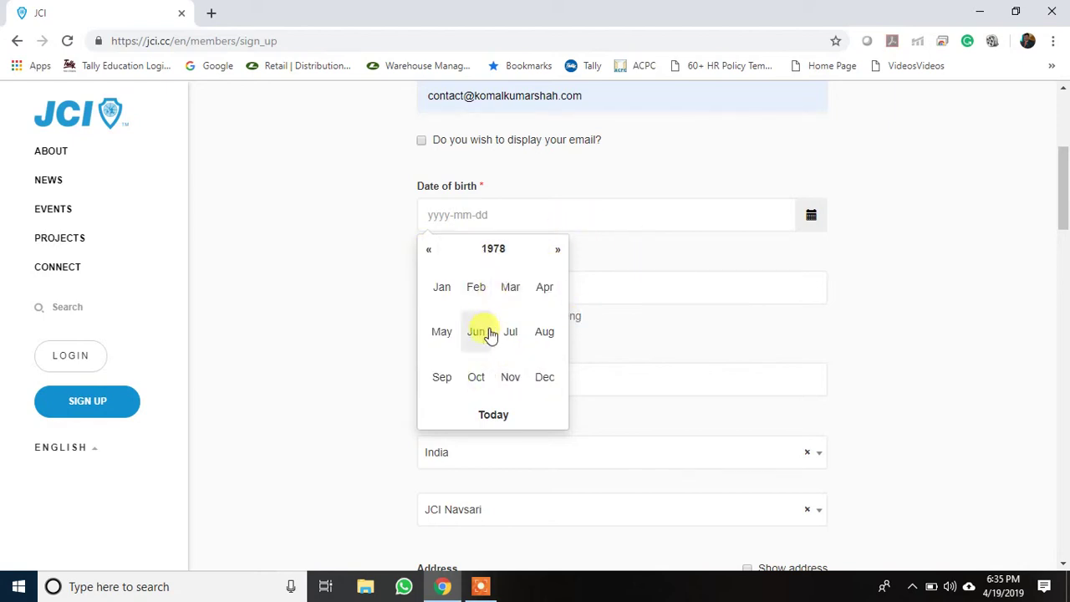
{"action": "left_click", "coordinate": [506, 287]}
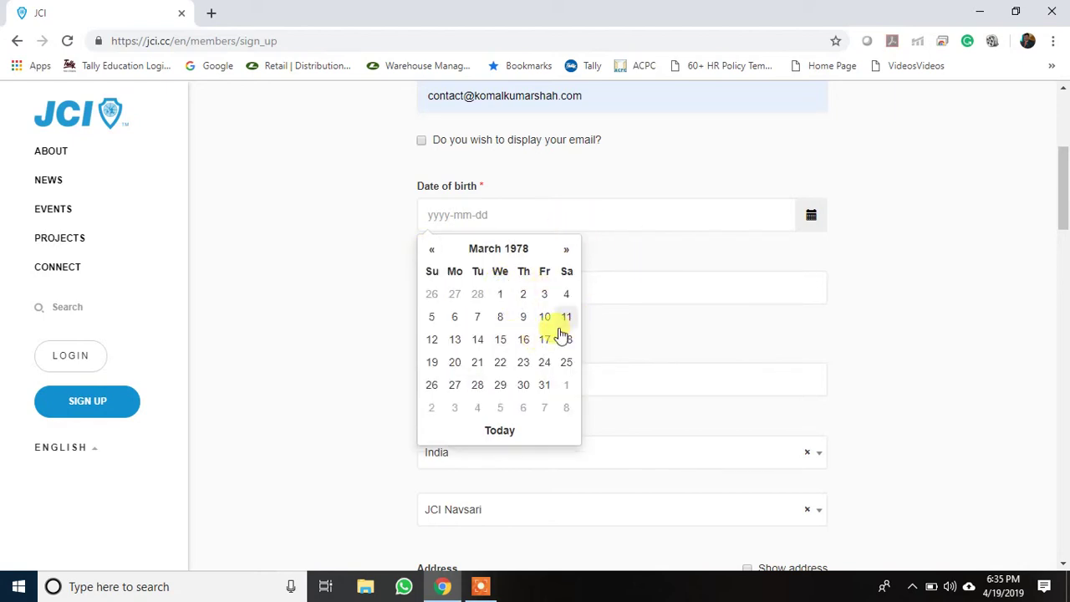
{"action": "left_click", "coordinate": [563, 318]}
Enter the account password in the Password field and repeat it in Password confirmation.
{"action": "left_click", "coordinate": [472, 280]}
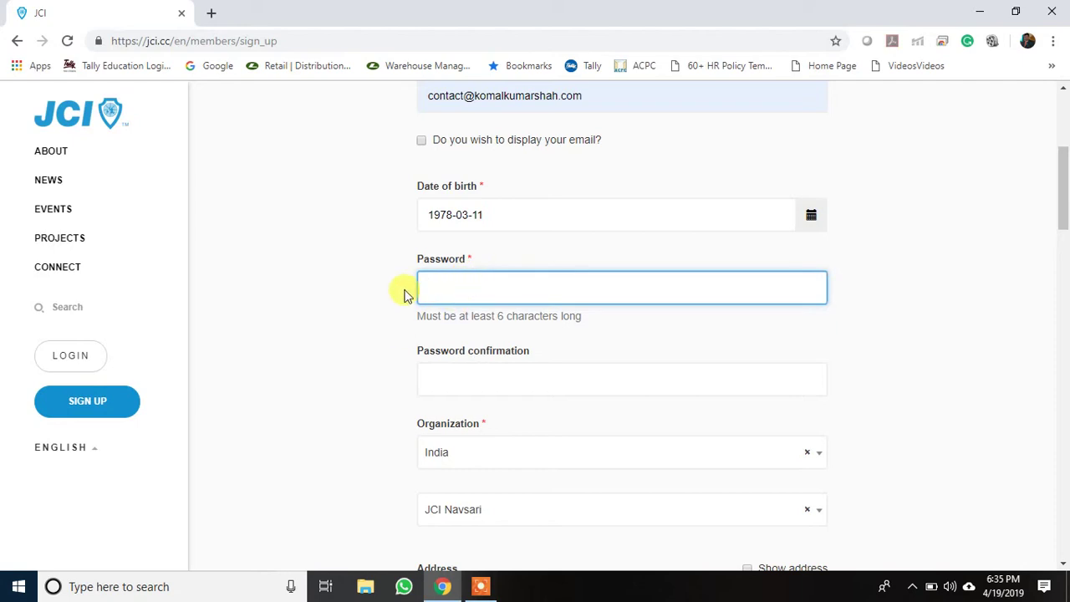
{"action": "type", "text": "•••••"}
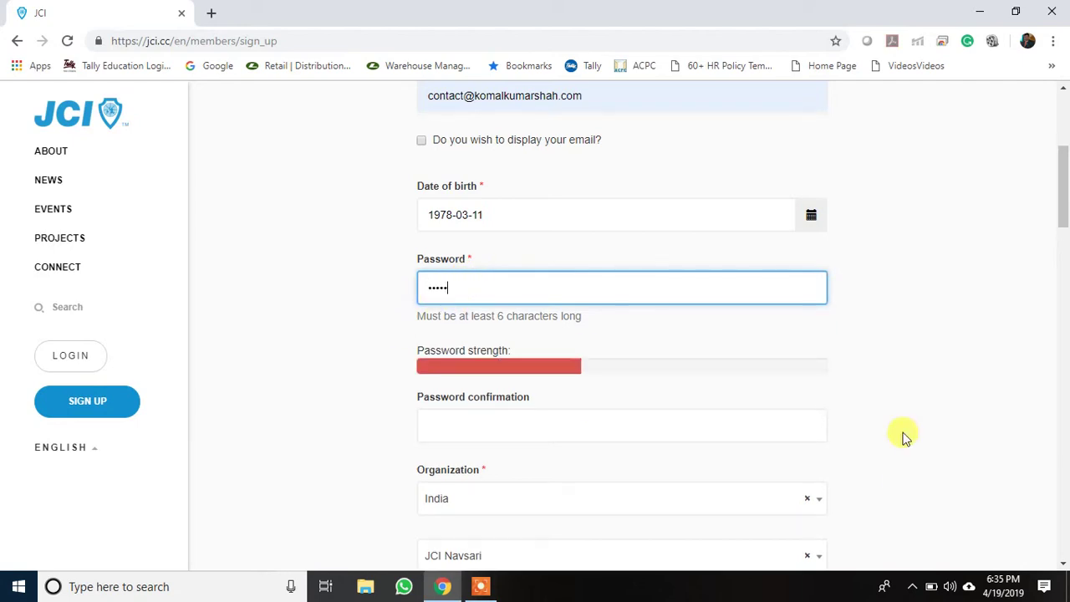
{"action": "type", "text": "••"}
{"action": "key", "text": "Tab"}
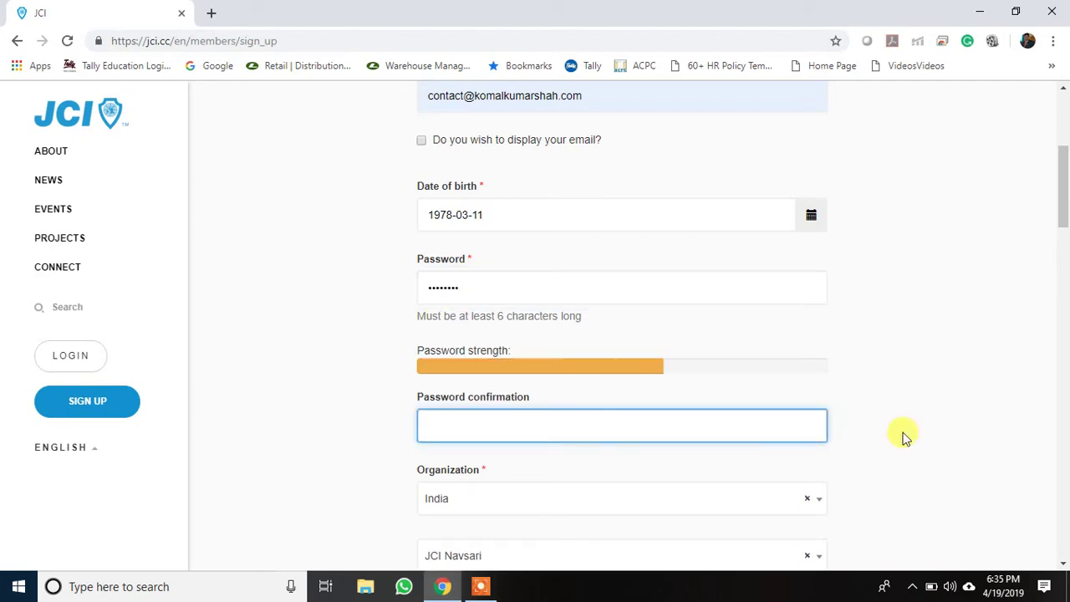
{"action": "type", "text": "••••••"}
{"action": "key", "text": "Tab"}
Review the filled-in personal and address details, and fill in Phone mobile with the saved phone number.
{"action": "scroll", "coordinate": [752, 292], "scroll_direction": "up", "scroll_amount": 4}
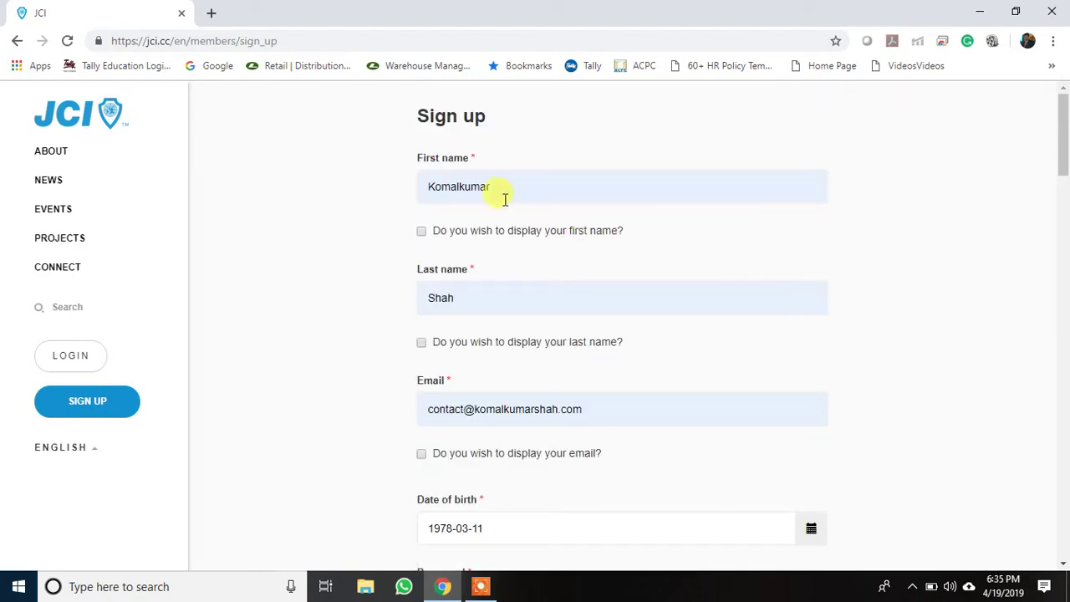
{"action": "scroll", "coordinate": [505, 199], "scroll_direction": "down", "scroll_amount": 6}
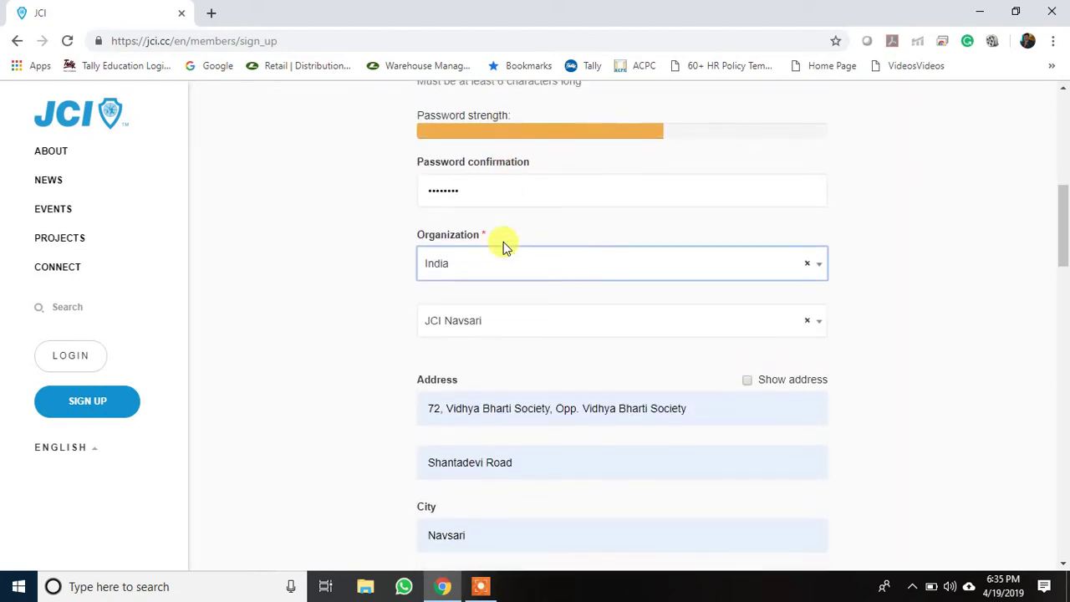
{"action": "scroll", "coordinate": [503, 247], "scroll_direction": "down", "scroll_amount": 1}
{"action": "scroll", "coordinate": [499, 411], "scroll_direction": "down", "scroll_amount": 1}
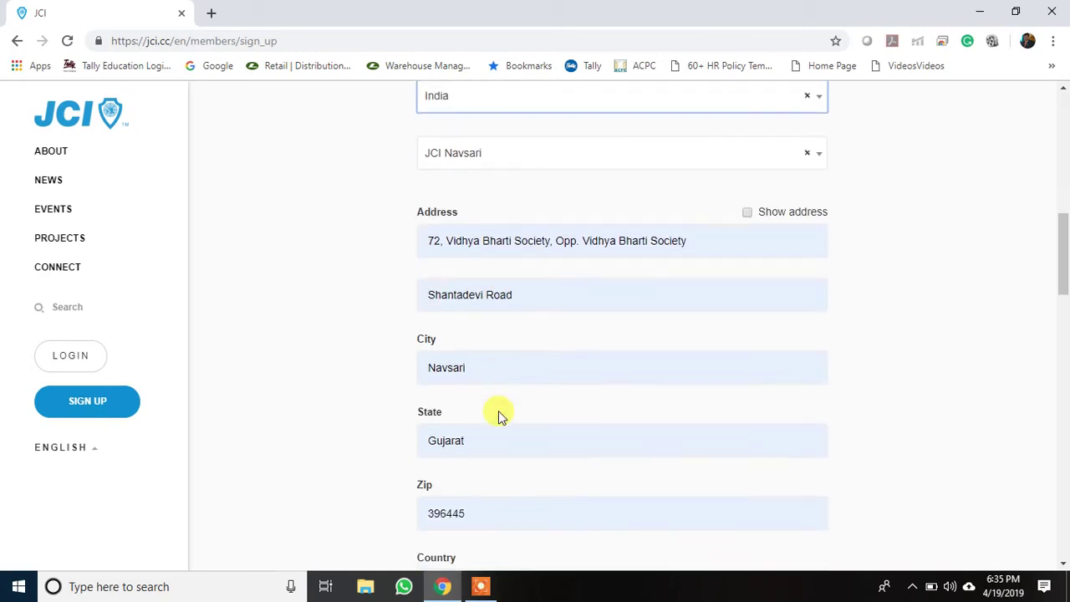
{"action": "scroll", "coordinate": [498, 410], "scroll_direction": "down", "scroll_amount": 3}
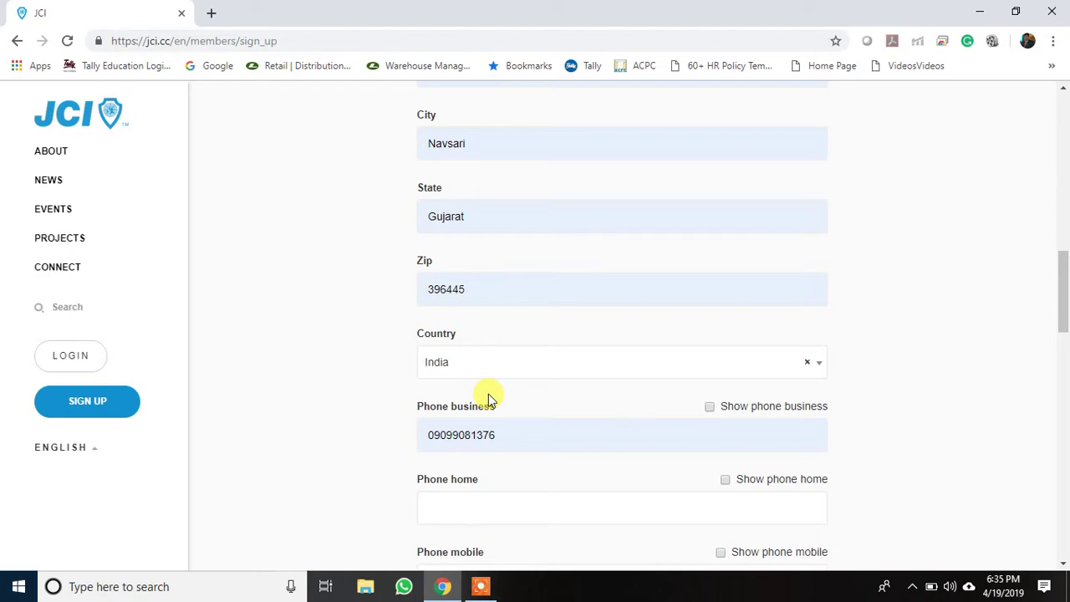
{"action": "scroll", "coordinate": [489, 401], "scroll_direction": "down", "scroll_amount": 4}
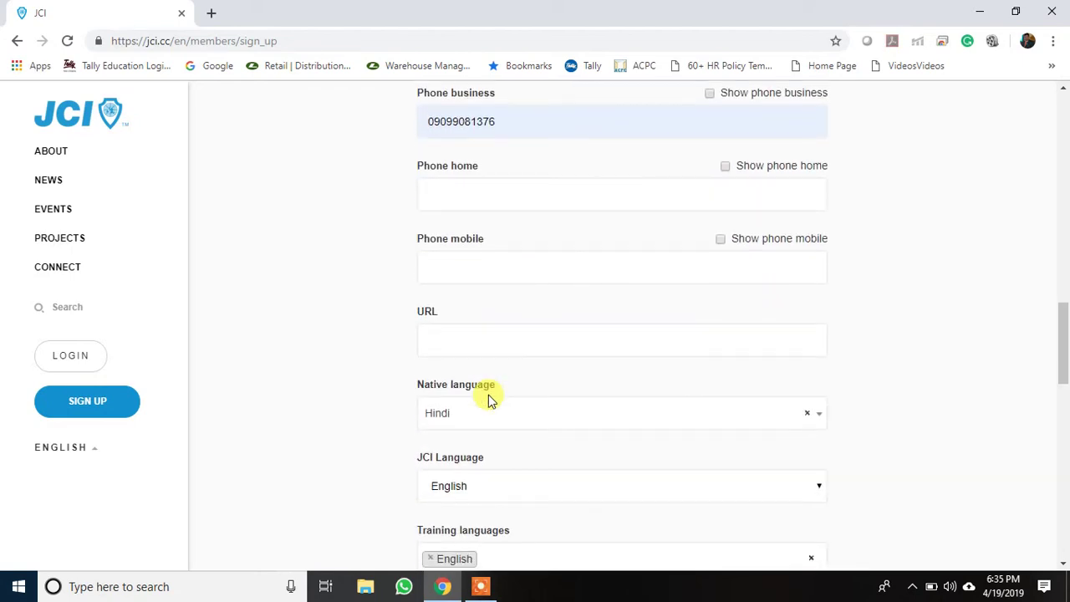
{"action": "left_click", "coordinate": [510, 260]}
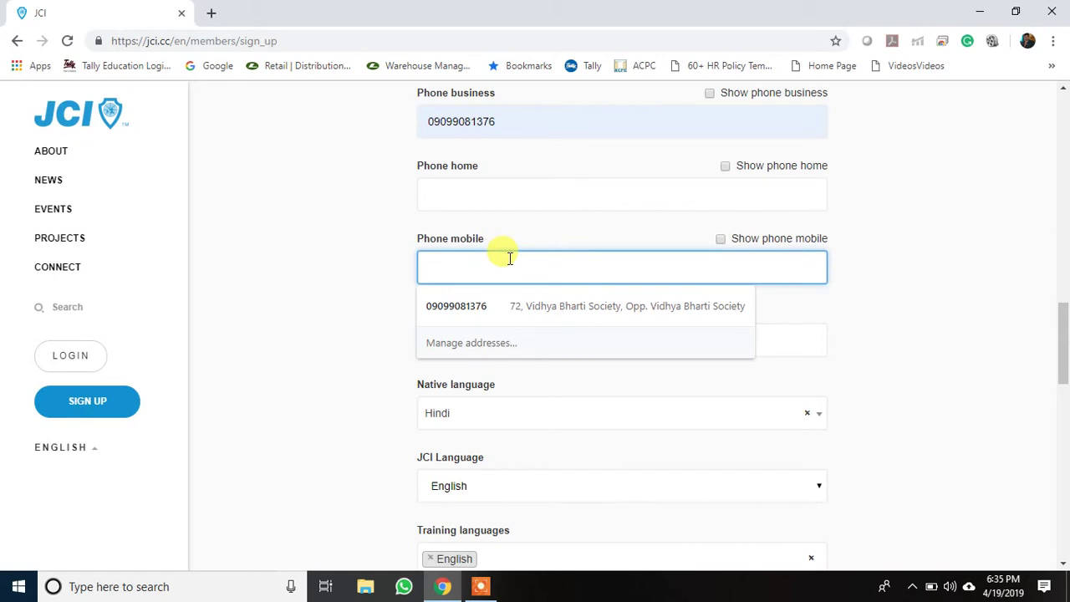
{"action": "key", "text": "Down"}
{"action": "key", "text": "Return"}
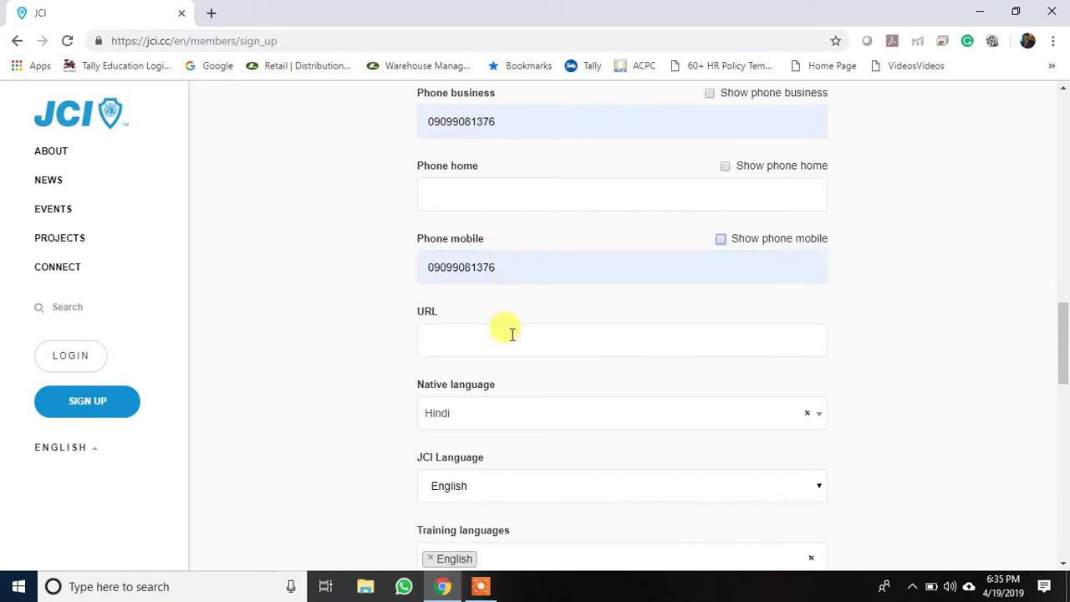
Look over the remaining language, education and employment fields, and set Gender to Male.
{"action": "scroll", "coordinate": [510, 332], "scroll_direction": "down", "scroll_amount": 3}
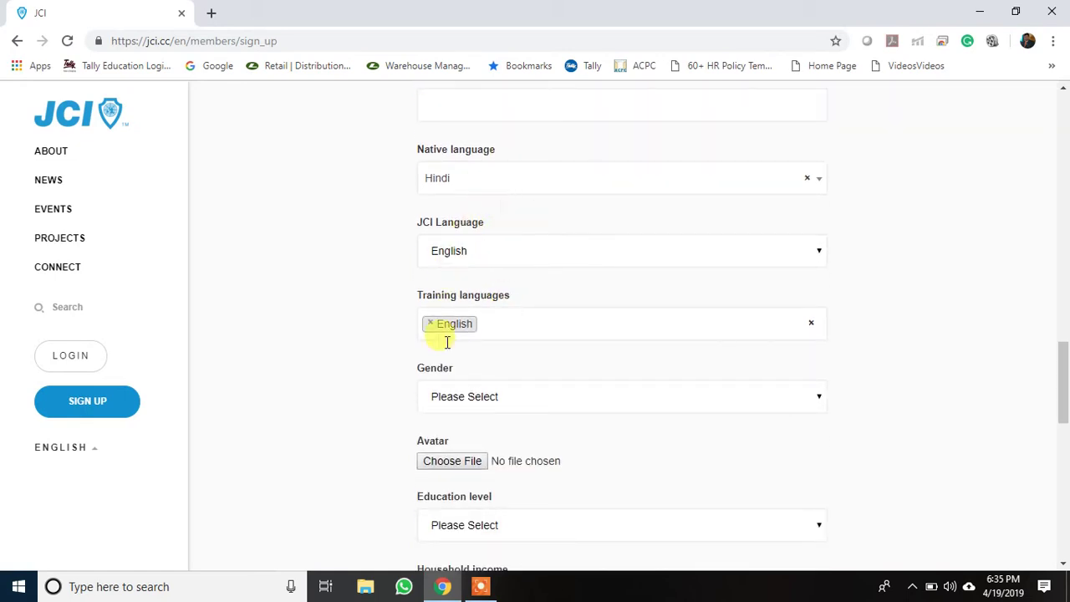
{"action": "scroll", "coordinate": [476, 466], "scroll_direction": "down", "scroll_amount": 5}
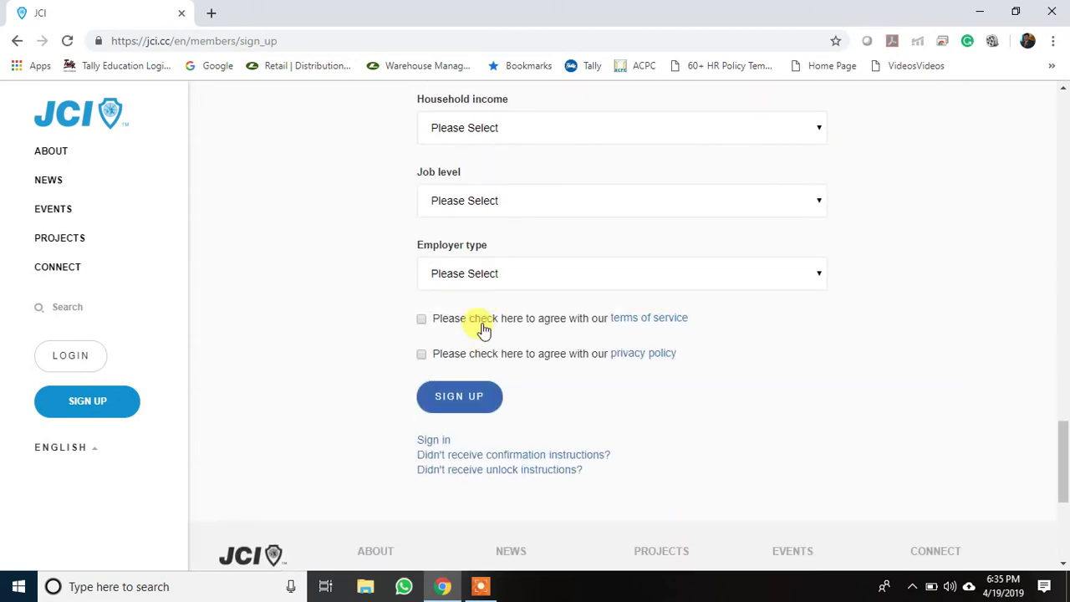
{"action": "scroll", "coordinate": [510, 242], "scroll_direction": "up", "scroll_amount": 4}
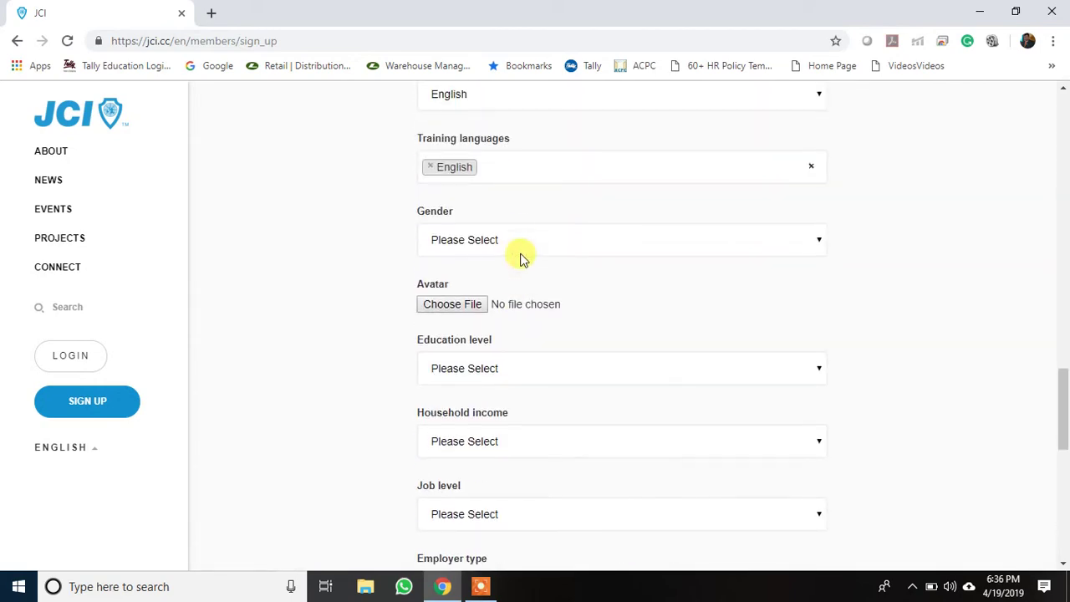
{"action": "left_click", "coordinate": [521, 240]}
{"action": "left_click", "coordinate": [490, 278]}
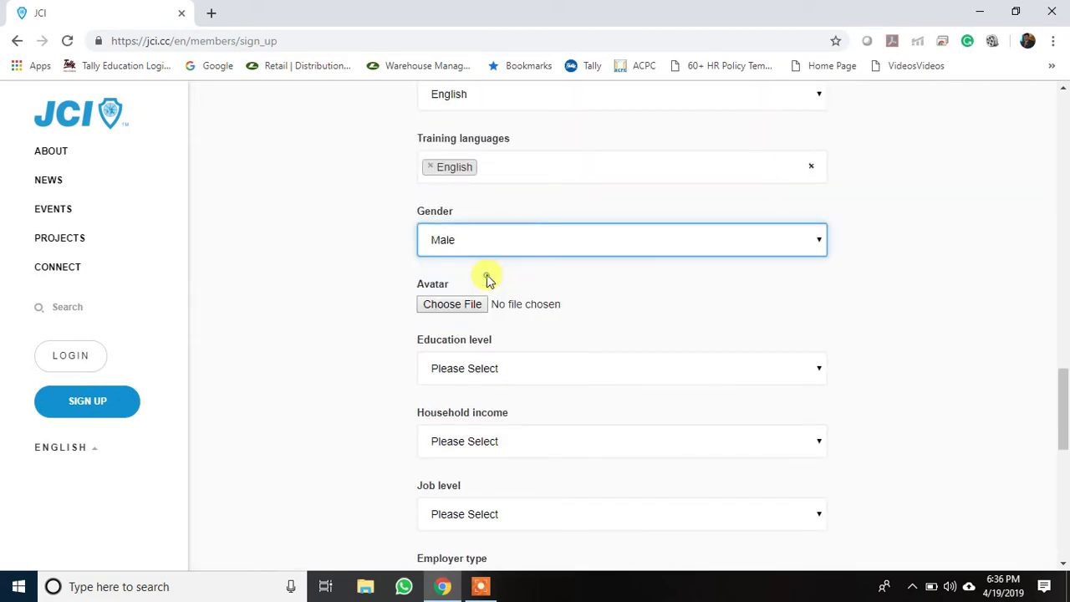
Set Education level to Bachelor's Degree and Household income to $25,000 - $34,999.
{"action": "left_click", "coordinate": [521, 374]}
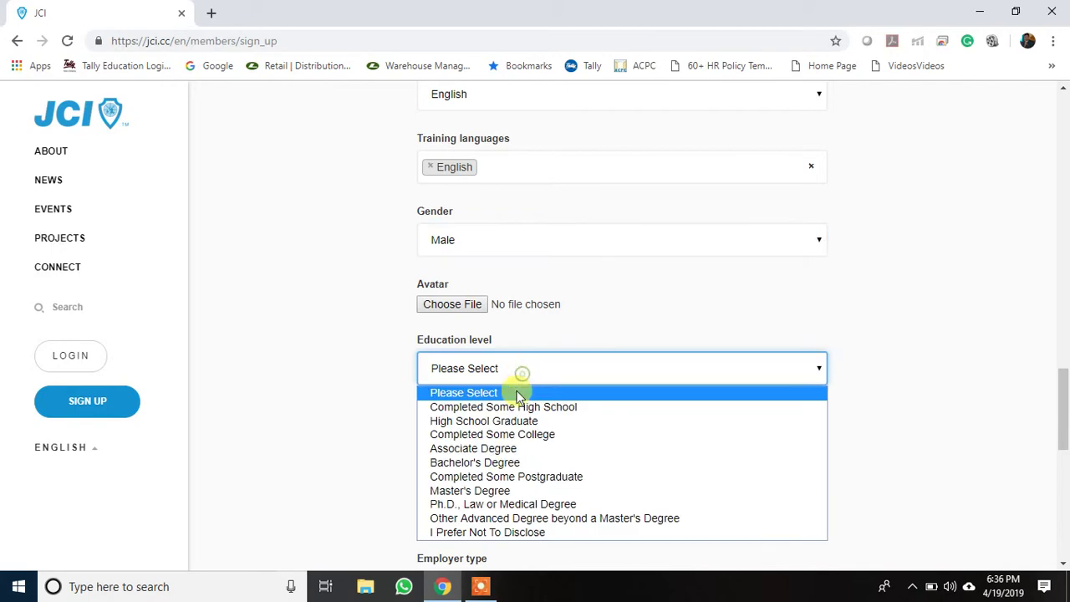
{"action": "left_click", "coordinate": [512, 463]}
{"action": "left_click", "coordinate": [494, 441]}
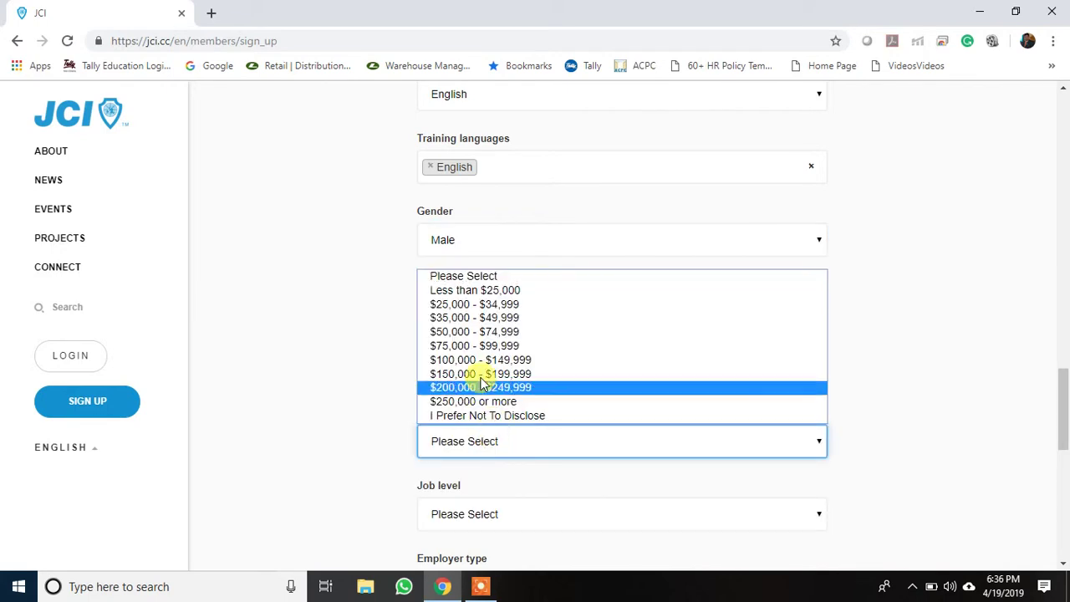
{"action": "left_click", "coordinate": [477, 304]}
{"action": "scroll", "coordinate": [510, 518], "scroll_direction": "down", "scroll_amount": 3}
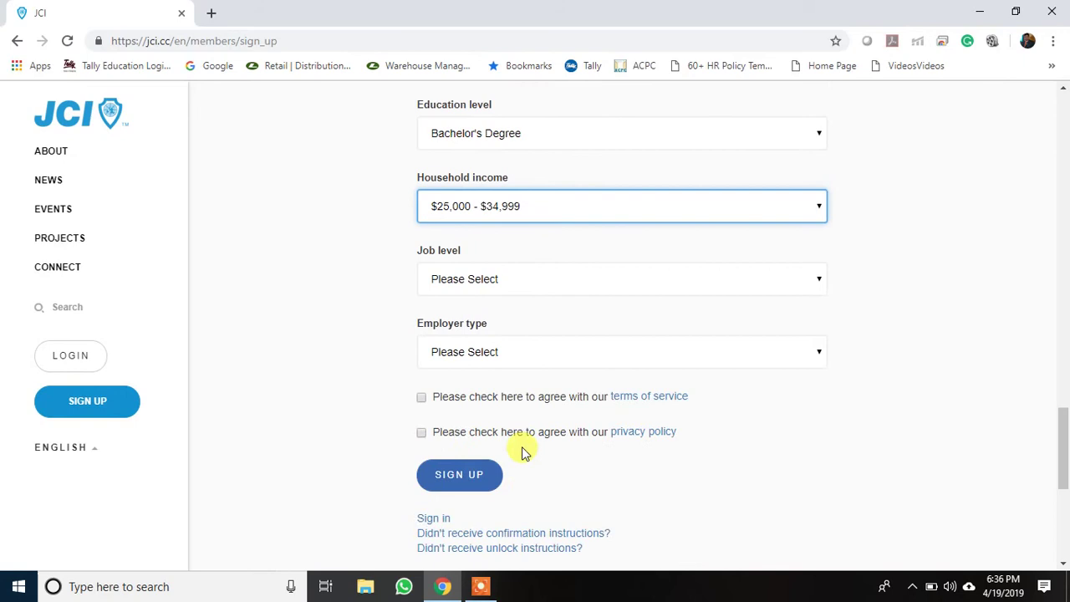
Set Job level to Senior Manager and Employer type to Education.
{"action": "left_click", "coordinate": [494, 279]}
{"action": "left_click", "coordinate": [467, 373]}
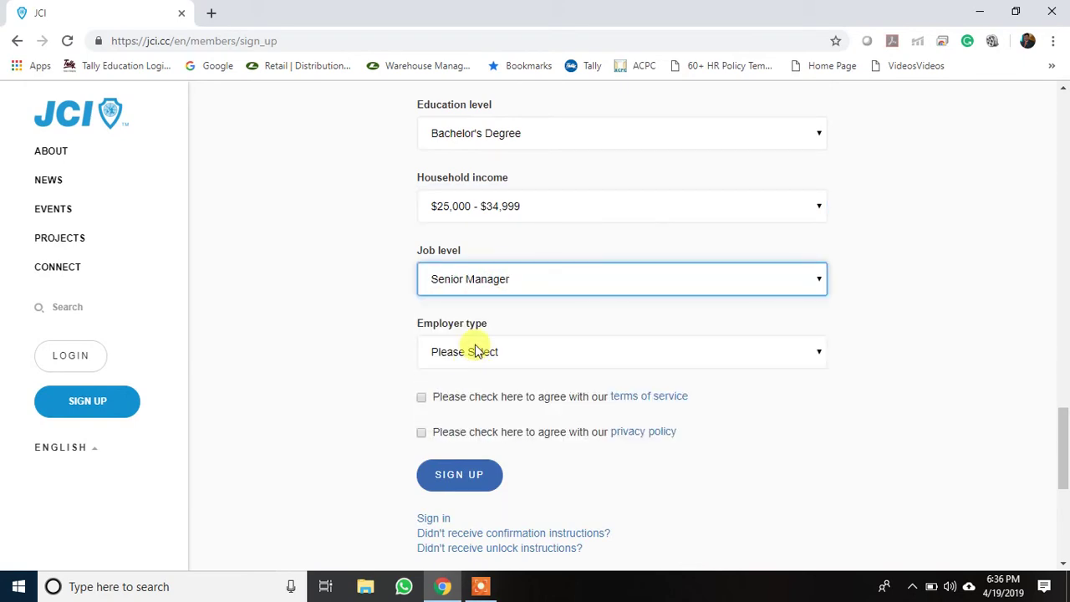
{"action": "left_click", "coordinate": [476, 351]}
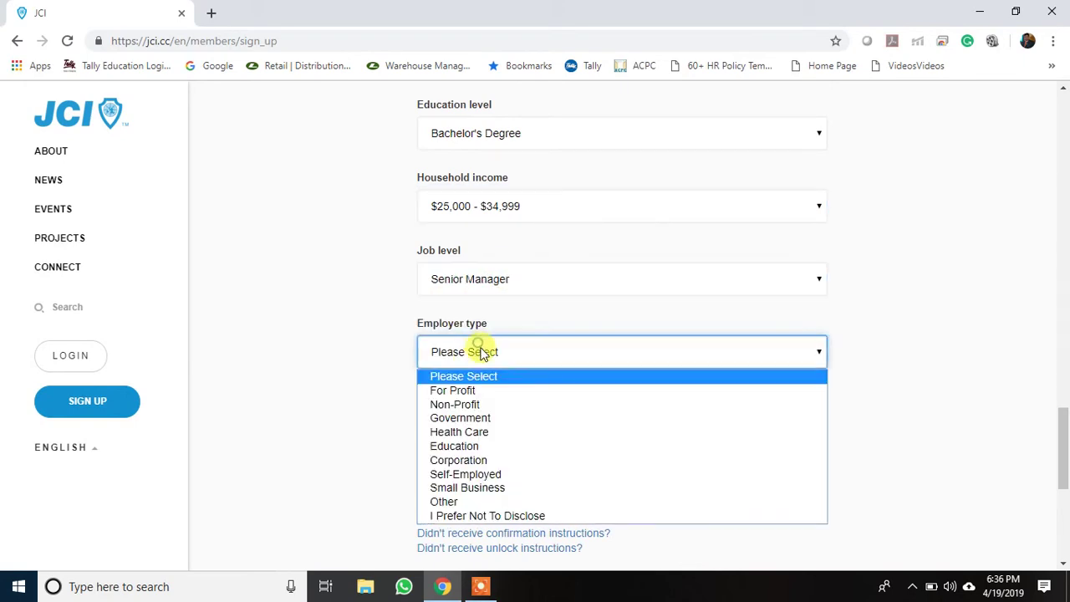
{"action": "left_click", "coordinate": [476, 446]}
Agree to the terms of service and the privacy policy, and review the form's entries back up to the First name field.
{"action": "scroll", "coordinate": [425, 368], "scroll_direction": "down", "scroll_amount": 1}
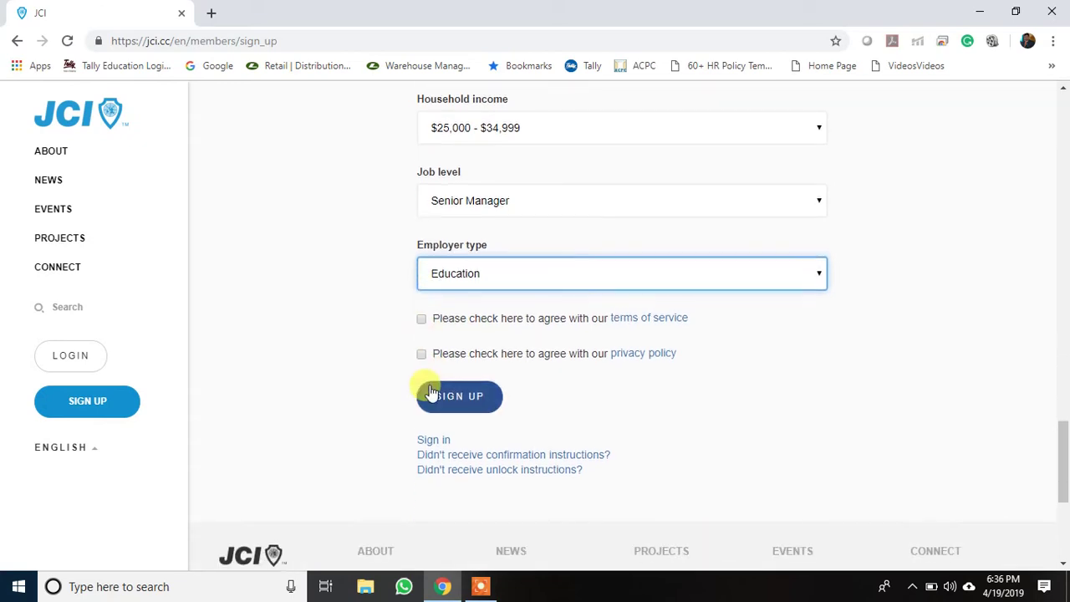
{"action": "left_click", "coordinate": [422, 319]}
{"action": "left_click", "coordinate": [422, 354]}
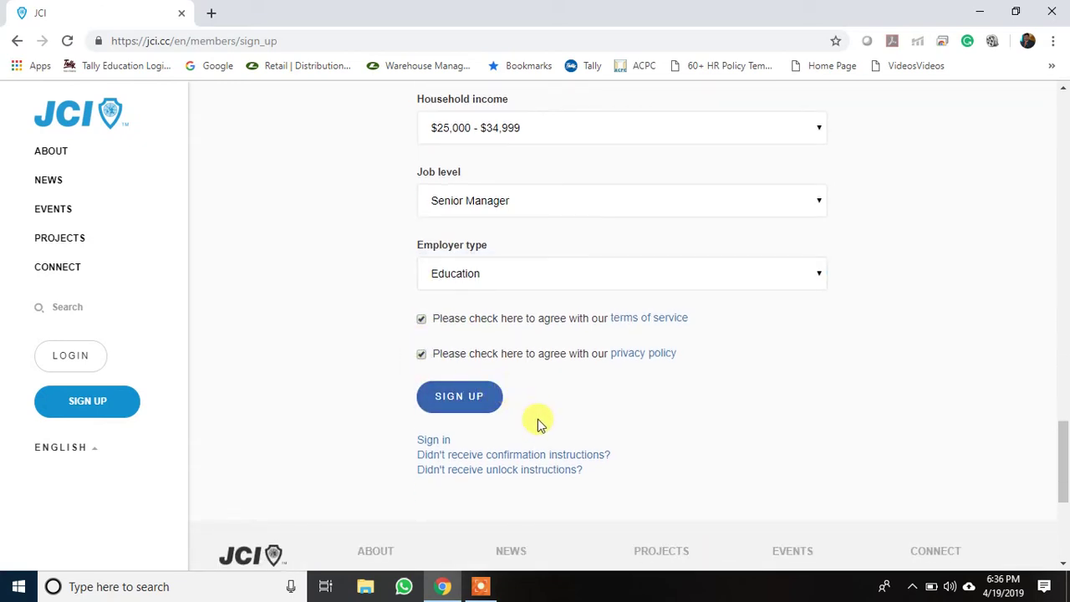
{"action": "scroll", "coordinate": [538, 419], "scroll_direction": "up", "scroll_amount": 19}
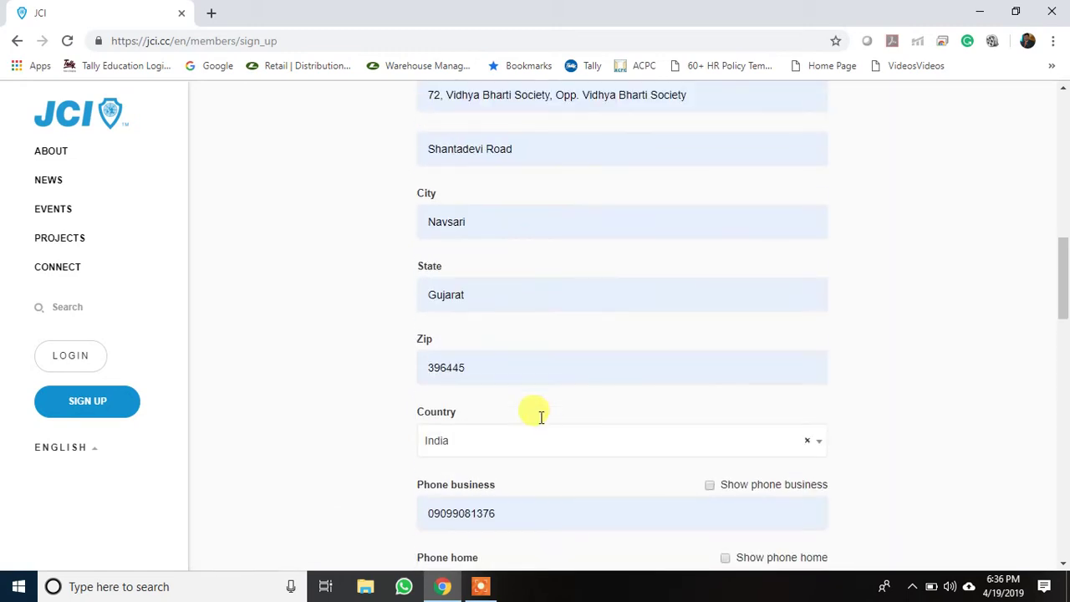
{"action": "scroll", "coordinate": [539, 418], "scroll_direction": "up", "scroll_amount": 6}
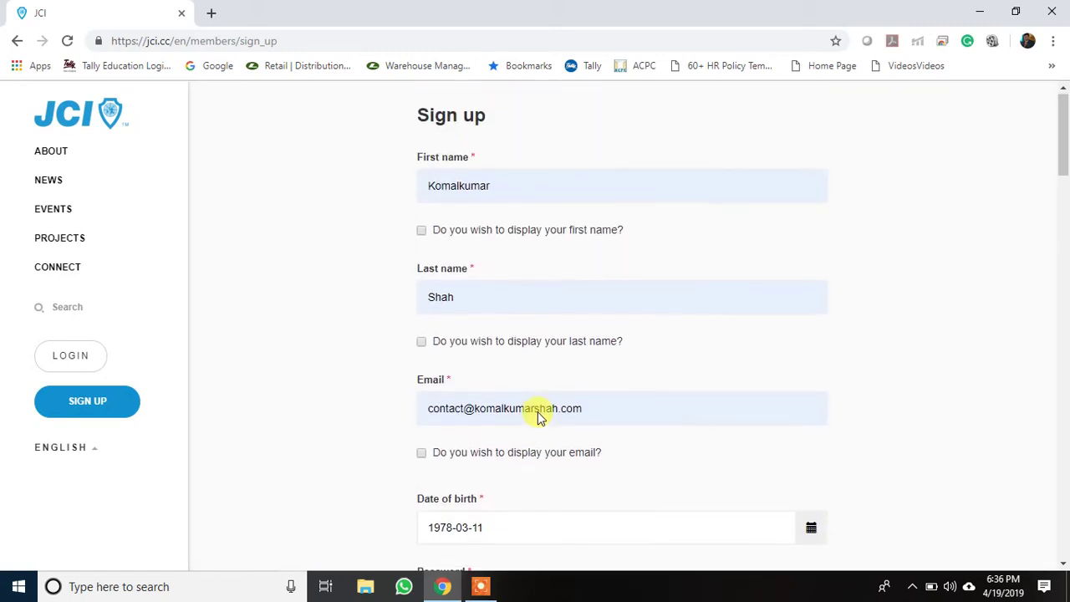